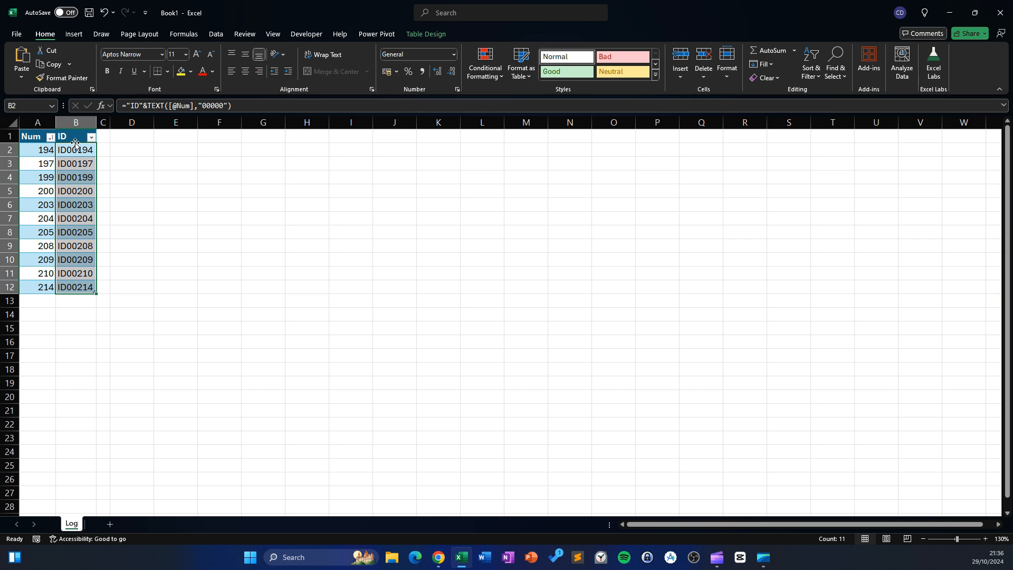
{"action": "left_click", "coordinate": [34, 161]}
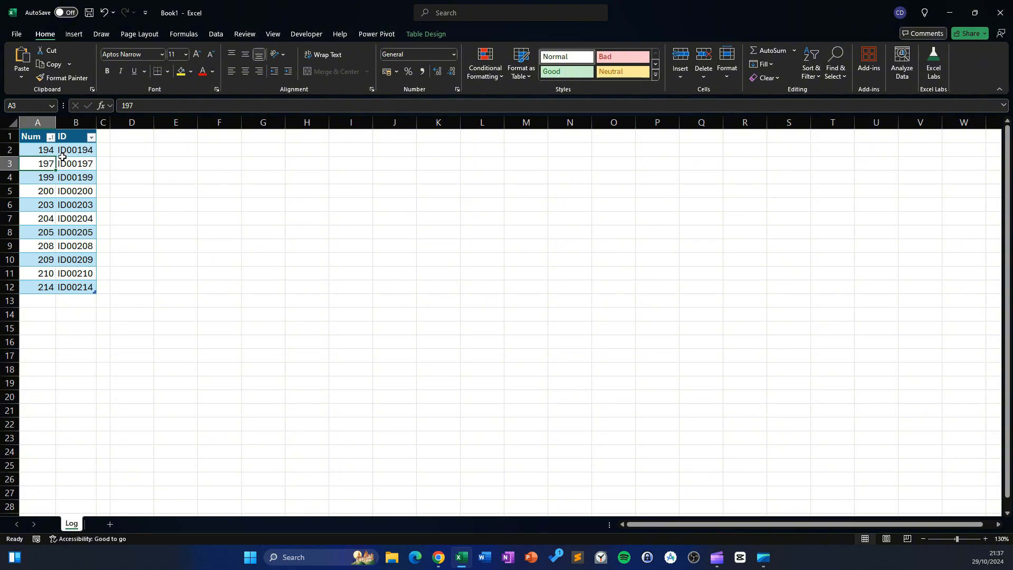
{"action": "left_click", "coordinate": [141, 152]}
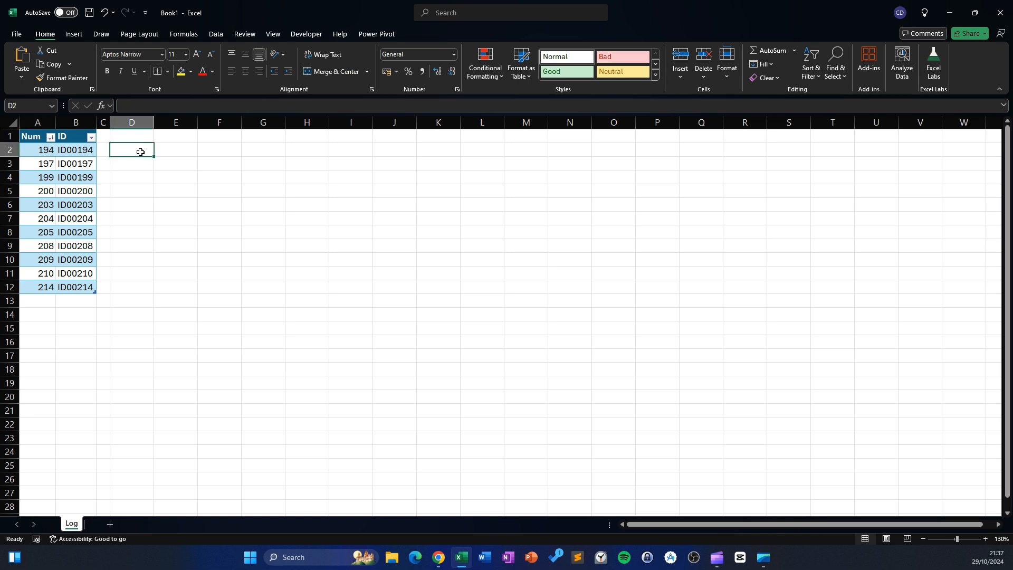
{"action": "left_click_drag", "start_coordinate": [33, 152], "coordinate": [43, 288]}
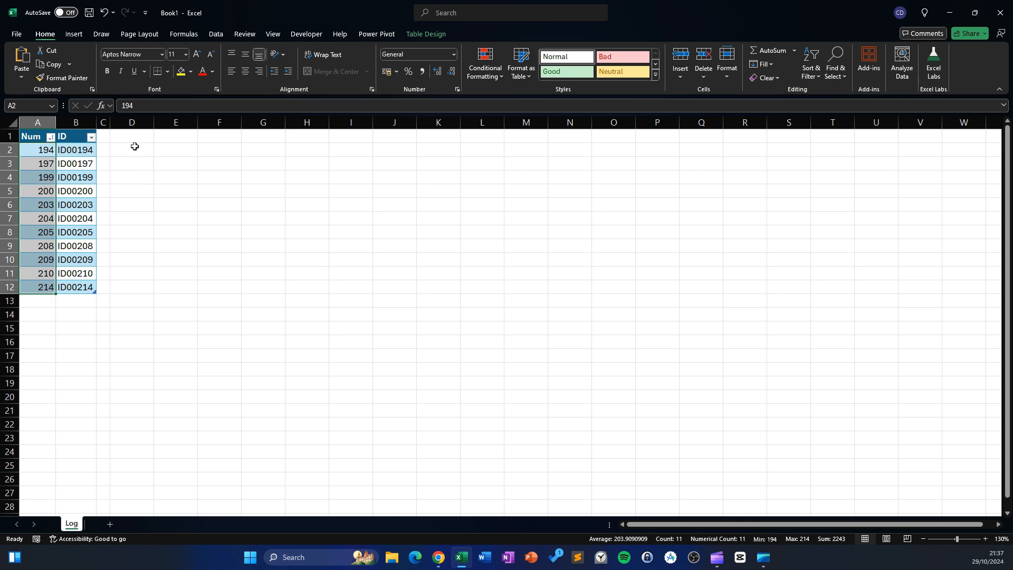
Step: Enter a MIN formula over the log table's Num column in cell D2
{"action": "left_click", "coordinate": [133, 148]}
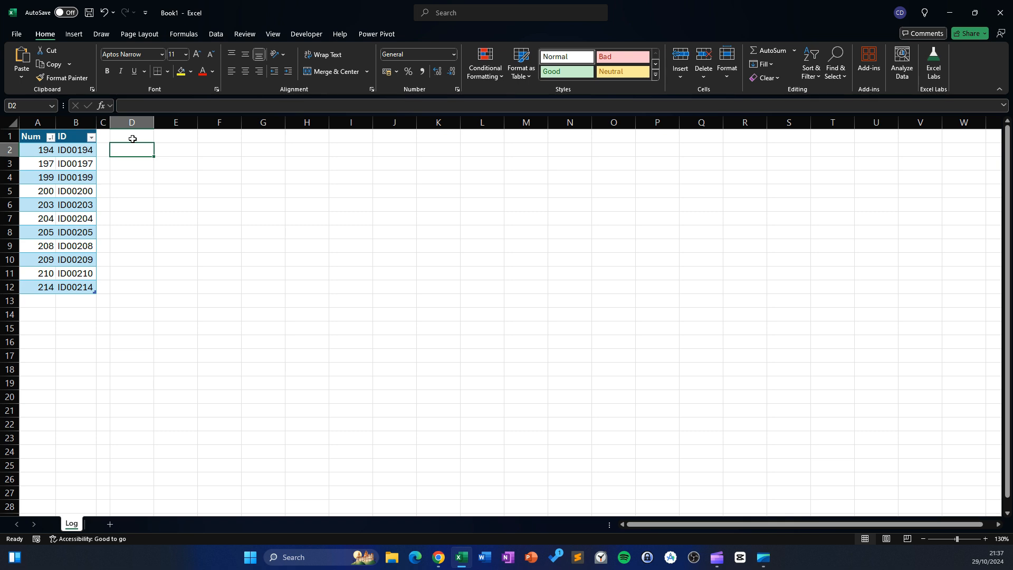
{"action": "type", "text": "=n"}
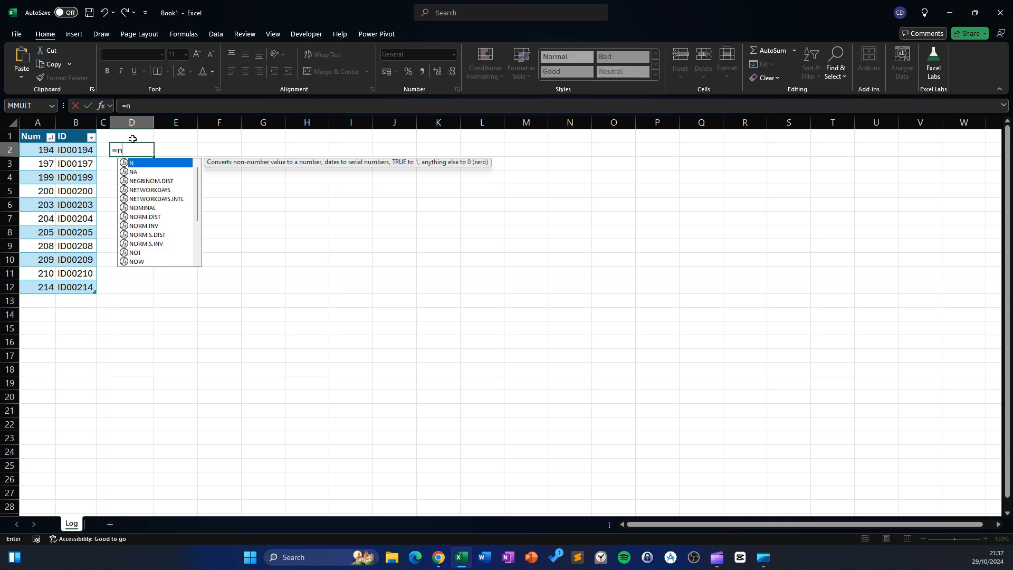
{"action": "key", "text": "BackSpace"}
{"action": "type", "text": "min"}
{"action": "key", "text": "Tab"}
{"action": "key", "text": "Return"}
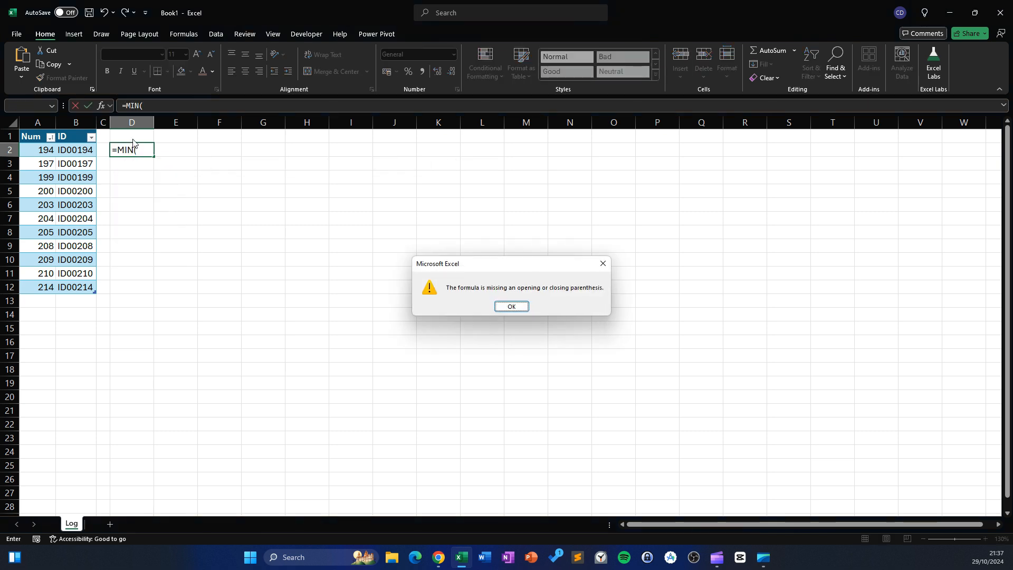
{"action": "key", "text": "Return"}
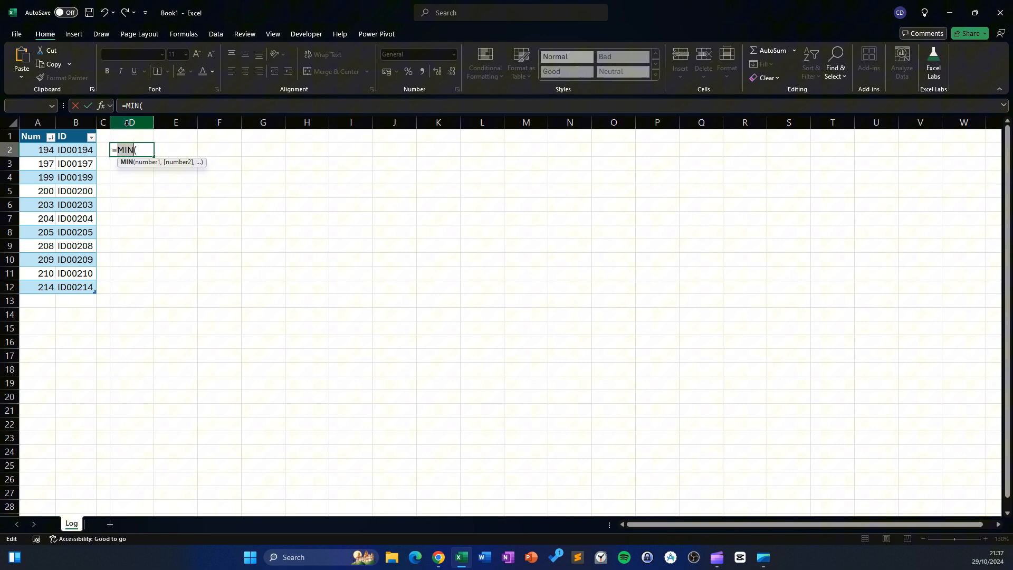
{"action": "left_click", "coordinate": [46, 129]}
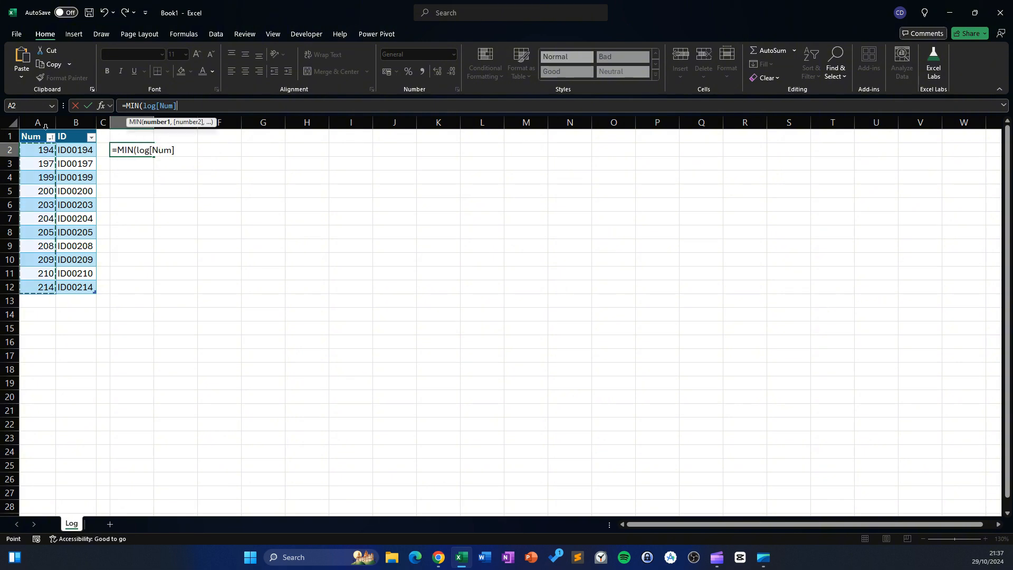
{"action": "key", "text": "Return"}
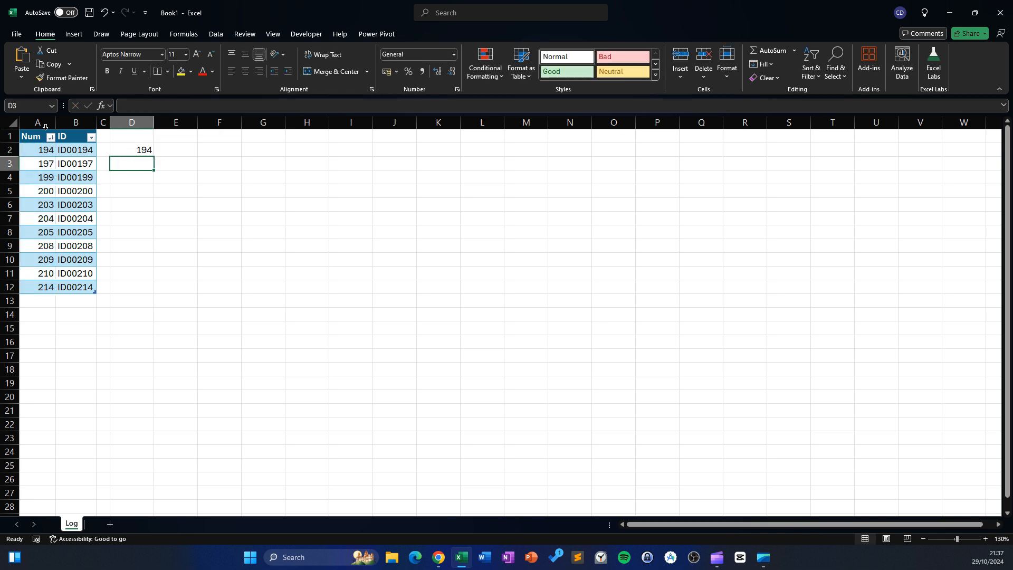
Step: Enter a MAX formula over the log table's Num column in cell D3
{"action": "type", "text": "="}
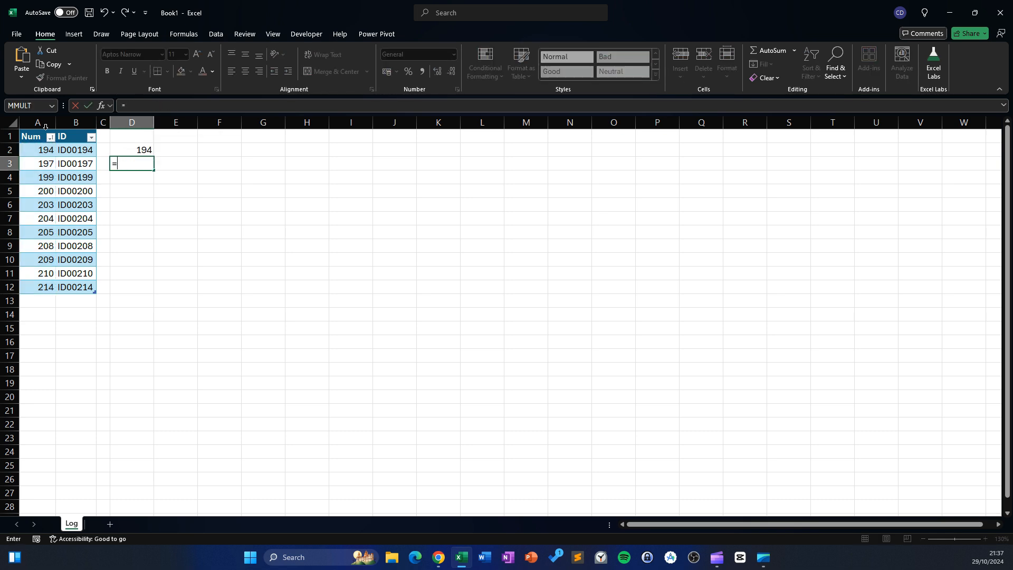
{"action": "type", "text": "max"}
{"action": "key", "text": "Tab"}
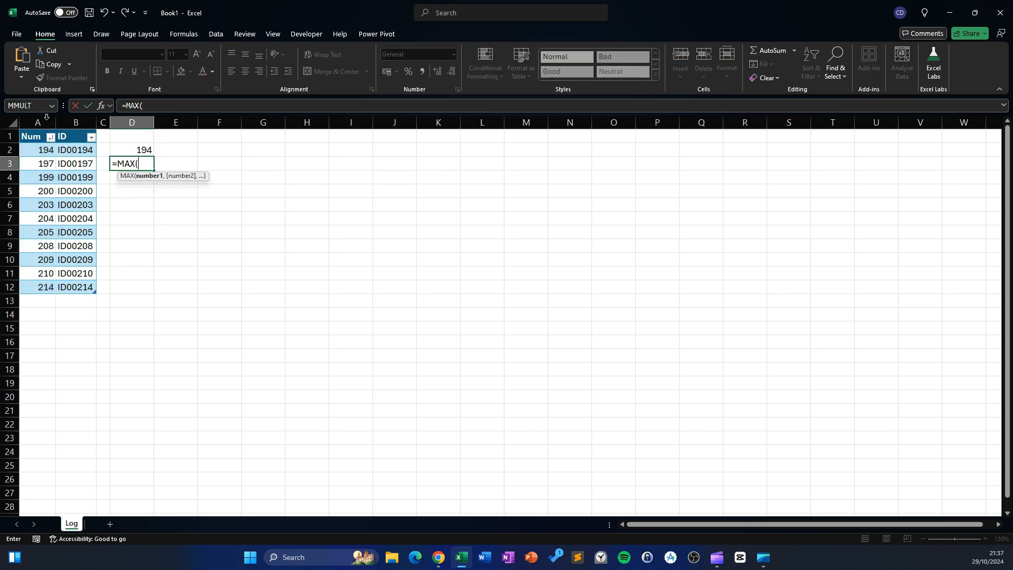
{"action": "left_click", "coordinate": [36, 129]}
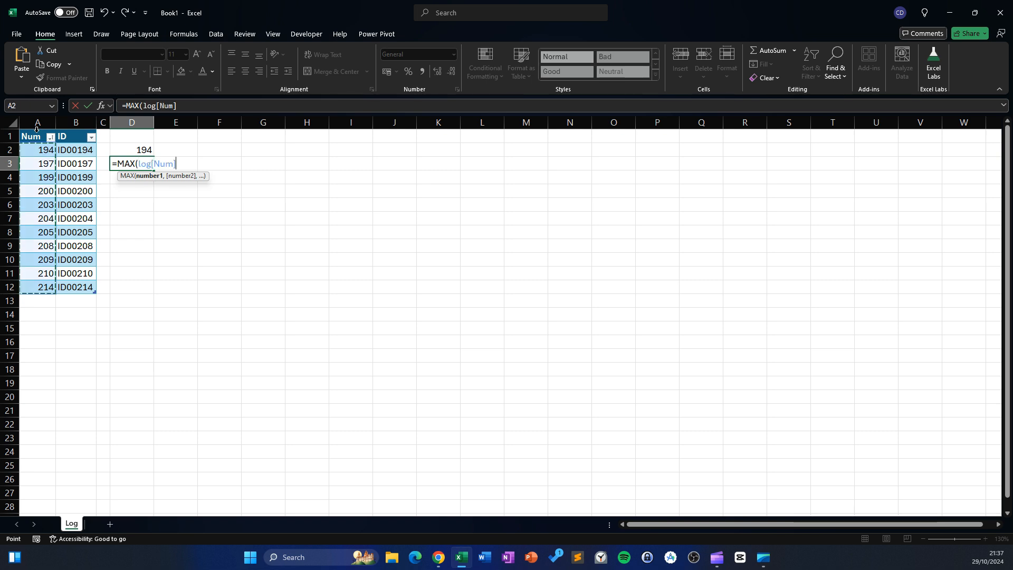
{"action": "key", "text": "Return"}
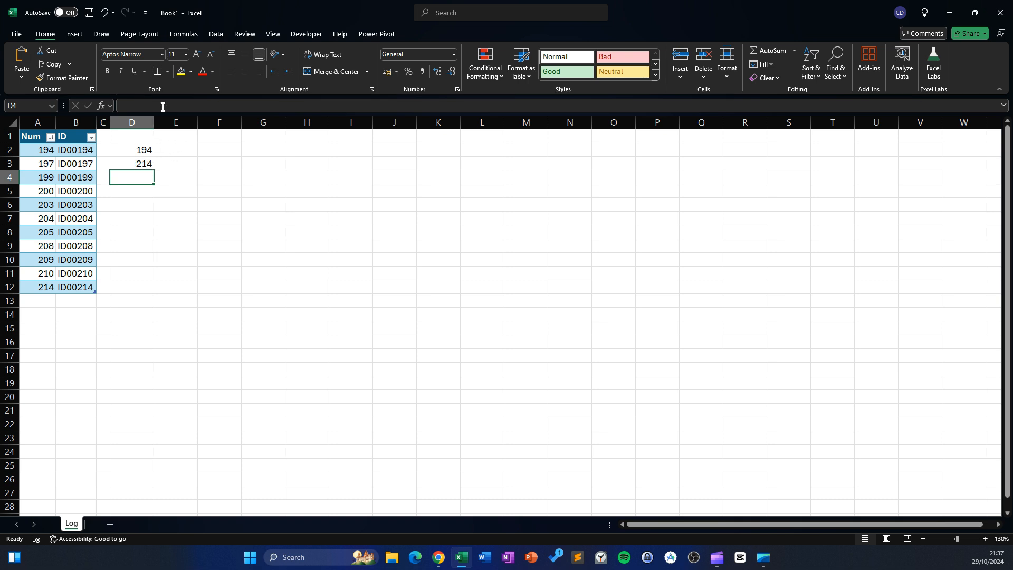
Step: Start a SEQUENCE formula in cell E2
{"action": "left_click", "coordinate": [169, 153]}
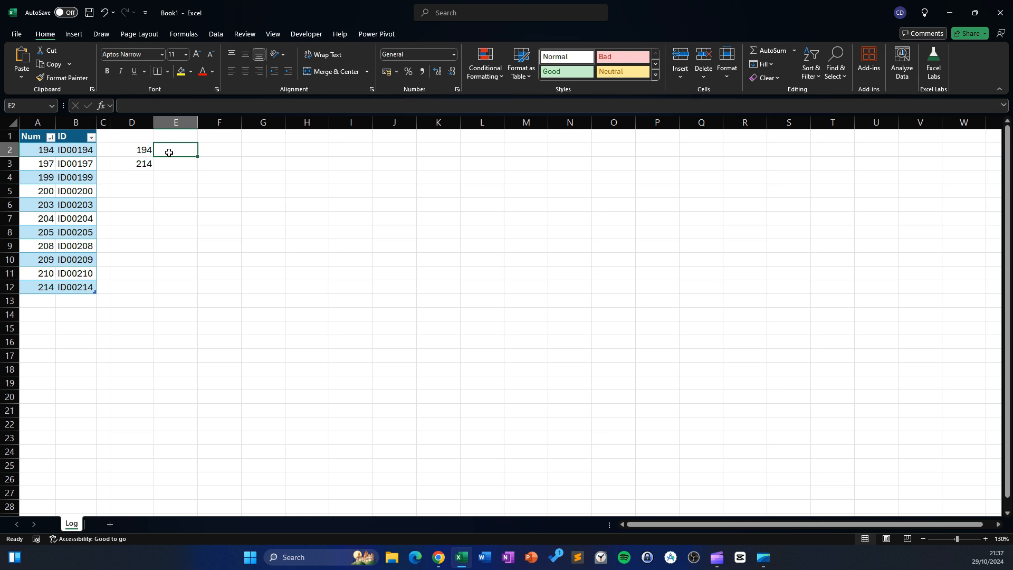
{"action": "type", "text": "=sea"}
{"action": "key", "text": "Tab"}
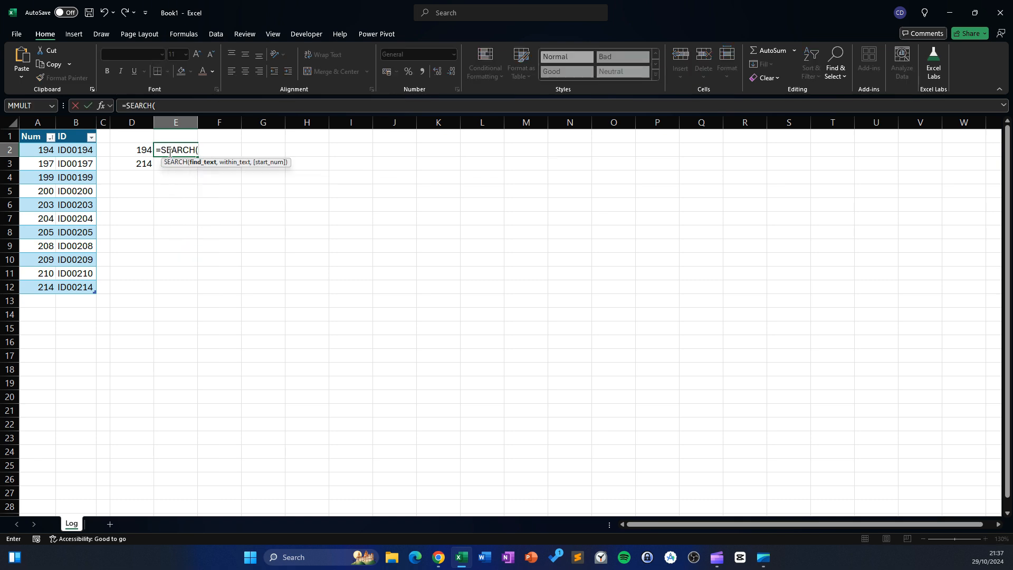
{"action": "key", "text": "BackSpace"}
{"action": "key", "text": "BackSpace"}
{"action": "key", "text": "BackSpace"}
{"action": "key", "text": "BackSpace"}
{"action": "key", "text": "BackSpace"}
{"action": "type", "text": "q"}
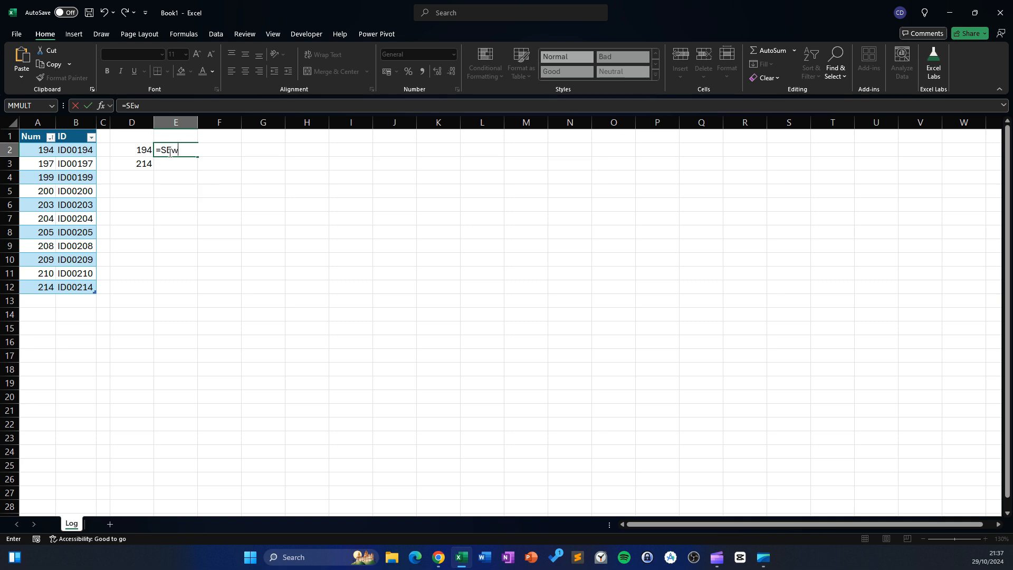
{"action": "key", "text": "Tab"}
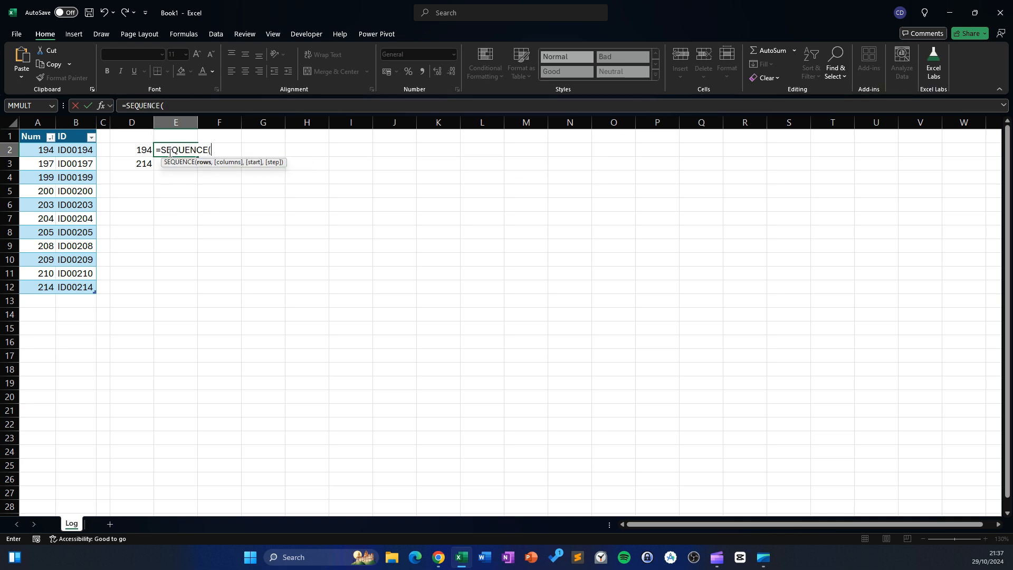
{"action": "key", "text": "BackSpace"}
{"action": "type", "text": "("}
Step: Complete the SEQUENCE formula with D3-D2+1 rows, 1 column, start value D2 and step 1
{"action": "left_click", "coordinate": [133, 164]}
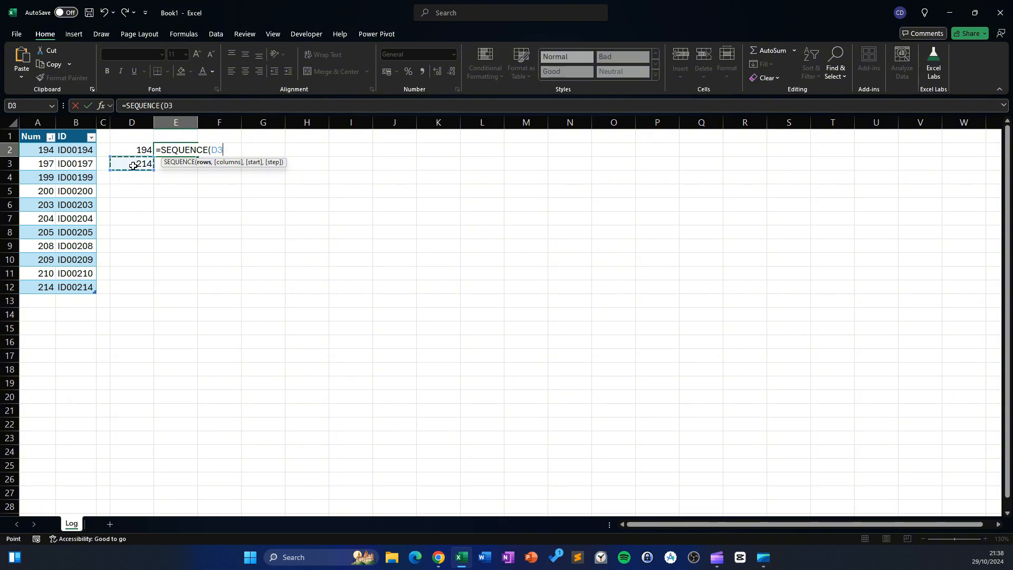
{"action": "type", "text": "-"}
{"action": "left_click", "coordinate": [139, 151]}
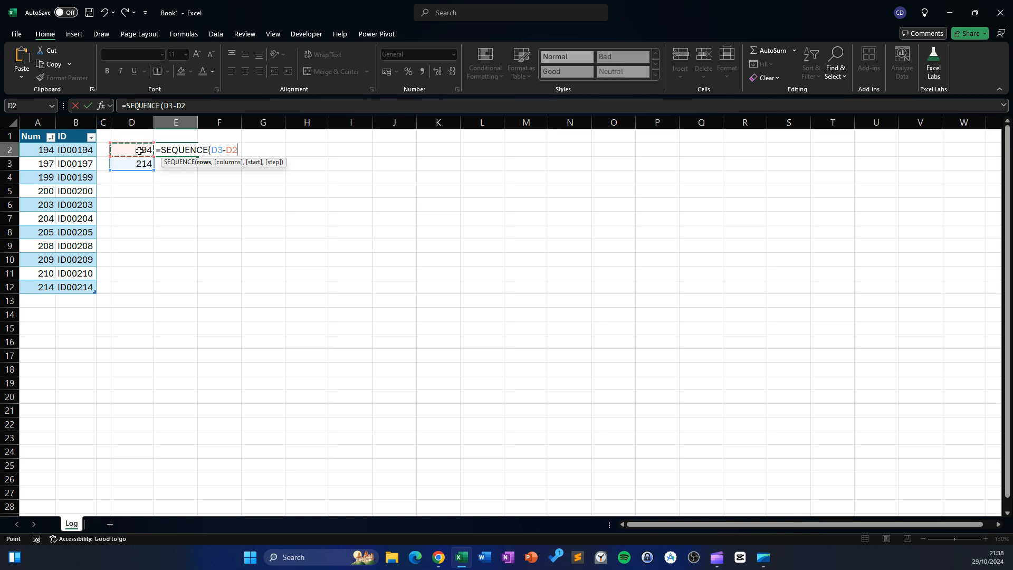
{"action": "type", "text": "+1,2"}
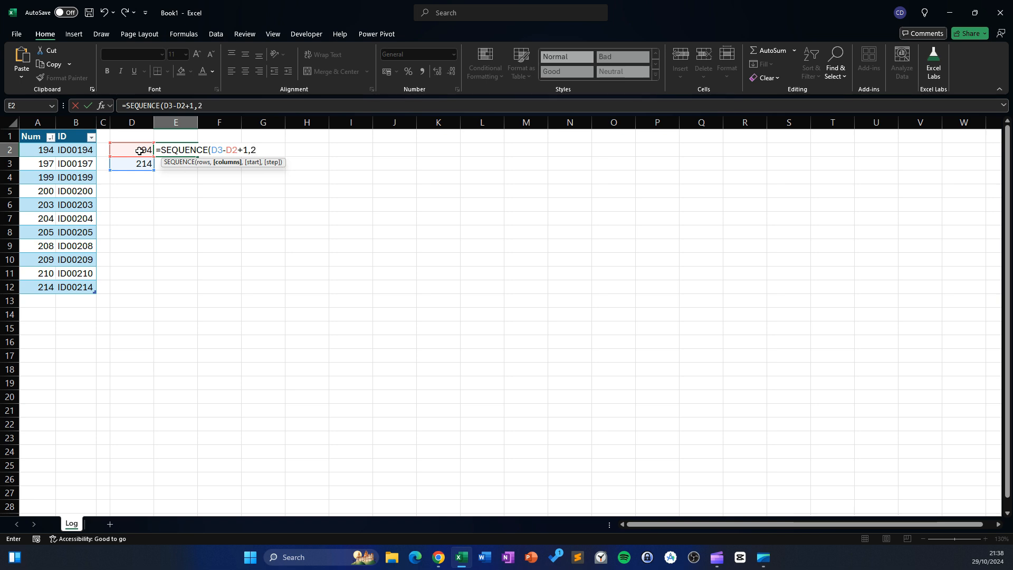
{"action": "key", "text": "BackSpace"}
{"action": "type", "text": "1,"}
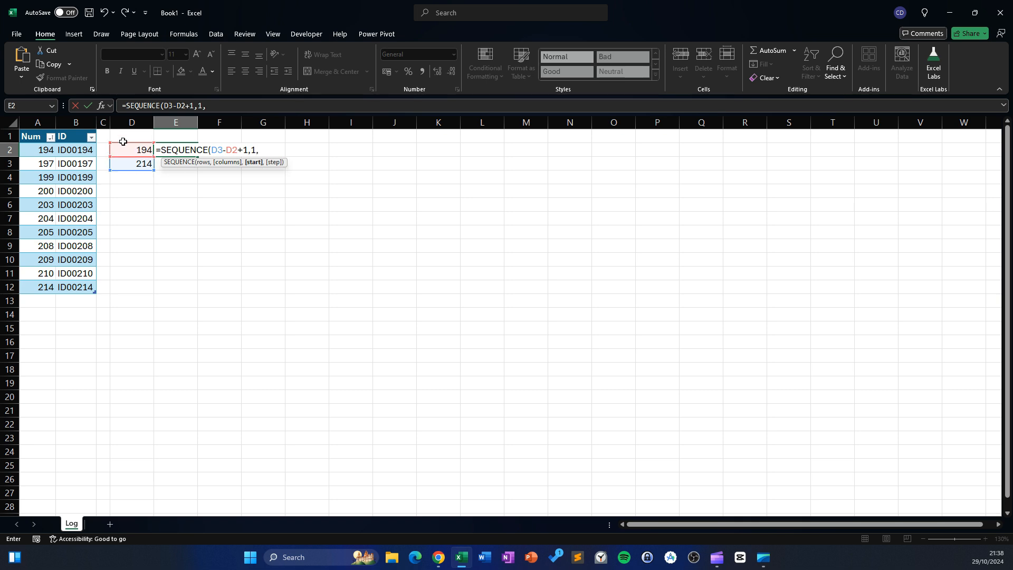
{"action": "left_click", "coordinate": [124, 149]}
{"action": "type", "text": ","}
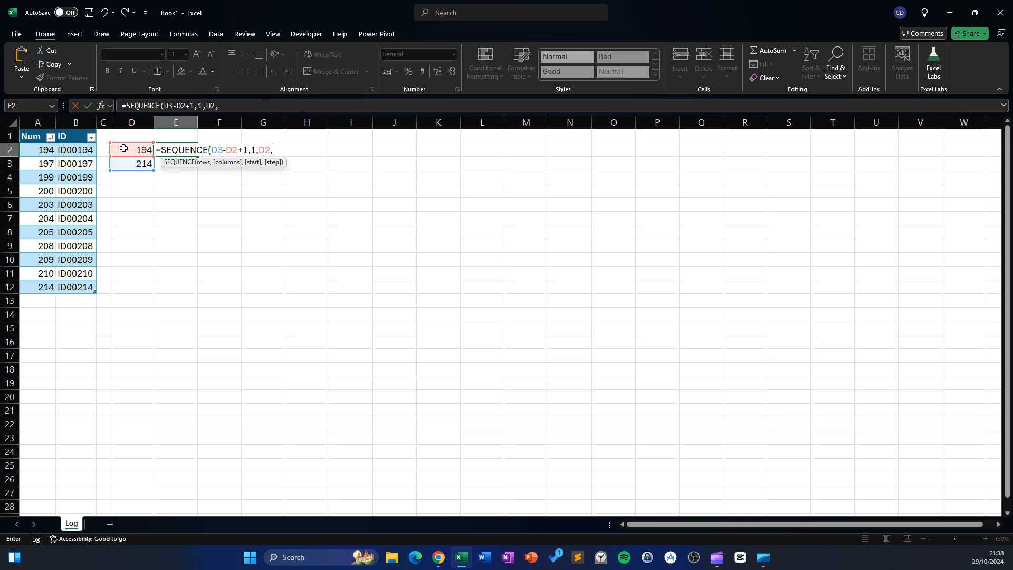
{"action": "type", "text": "1)"}
{"action": "key", "text": "Return"}
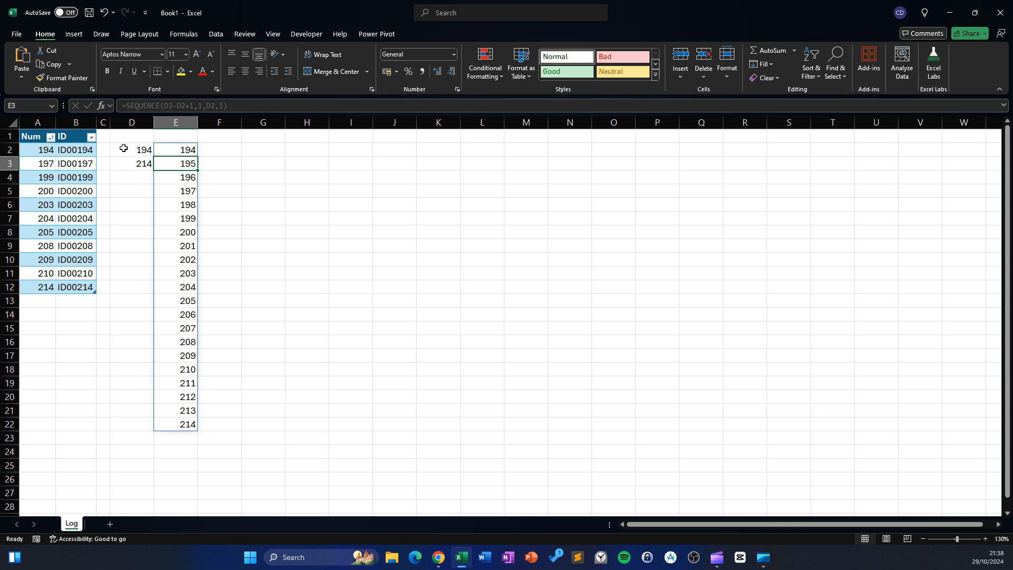
Step: Start an XMATCH formula in cell F2, beside the first number of the generated sequence
{"action": "left_click_drag", "start_coordinate": [181, 150], "coordinate": [189, 426]}
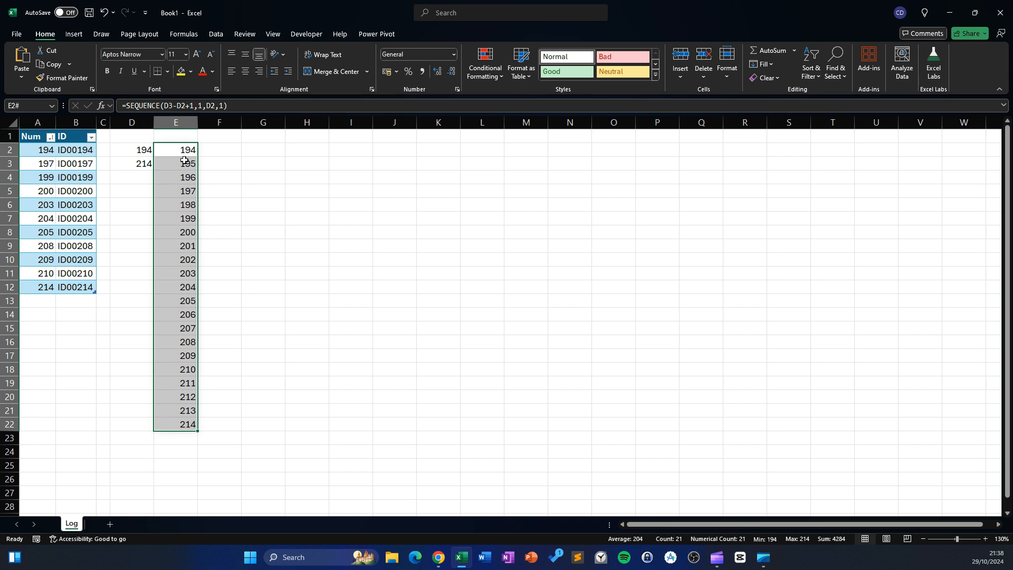
{"action": "left_click", "coordinate": [226, 148]}
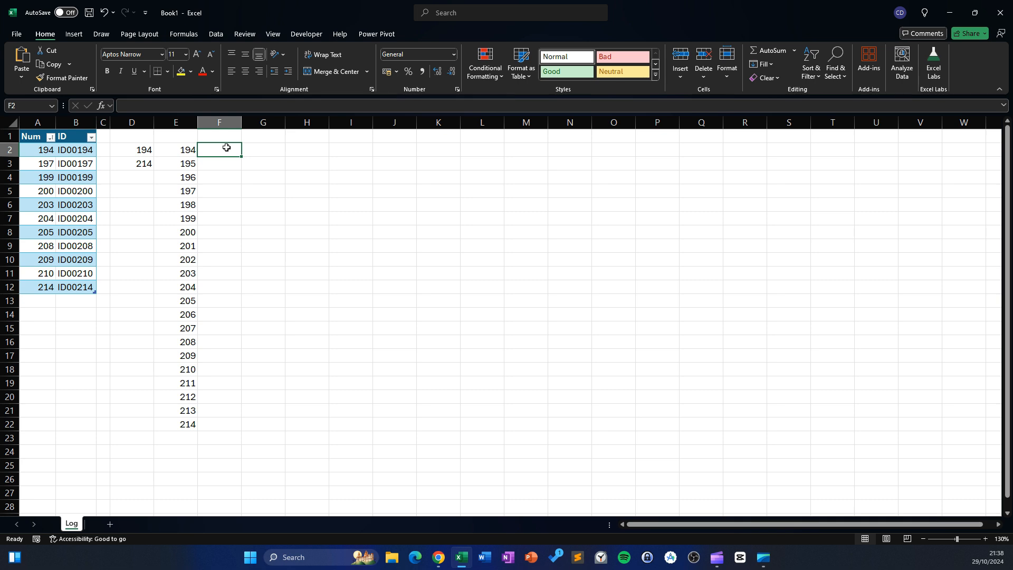
{"action": "type", "text": "="}
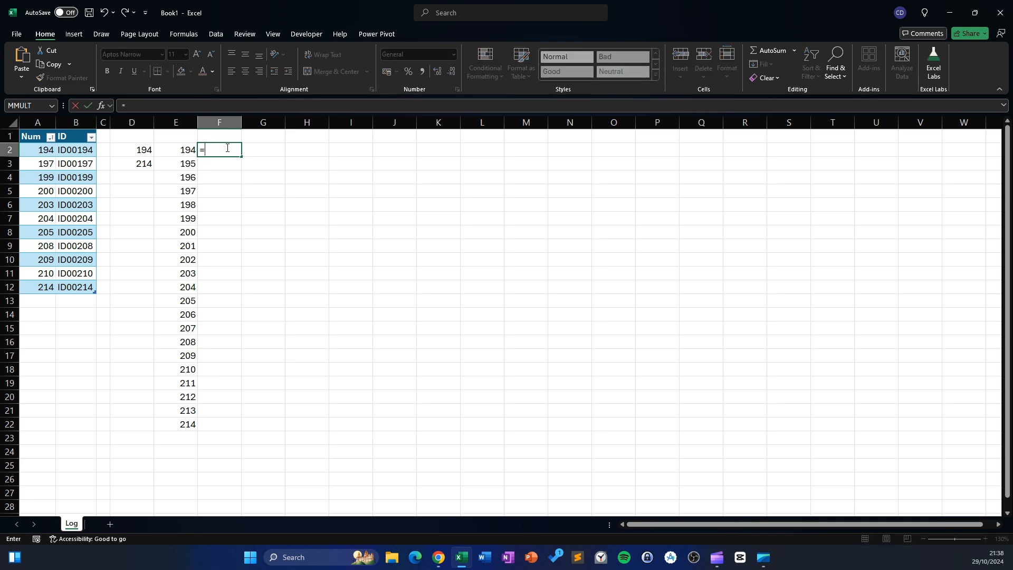
{"action": "type", "text": "xl"}
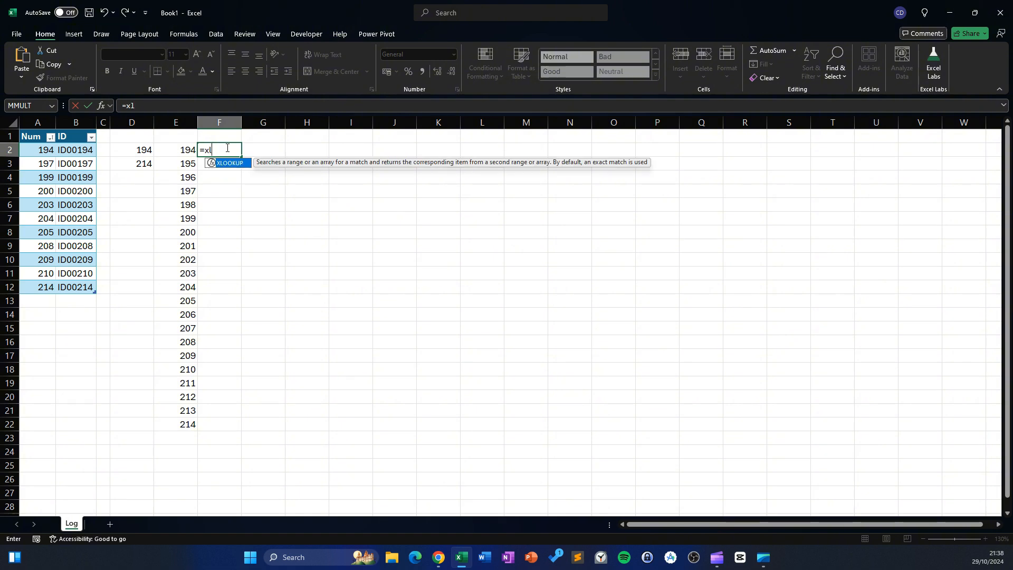
{"action": "key", "text": "Tab"}
{"action": "key", "text": "BackSpace"}
{"action": "key", "text": "BackSpace"}
{"action": "key", "text": "BackSpace"}
{"action": "key", "text": "BackSpace"}
{"action": "key", "text": "BackSpace"}
{"action": "key", "text": "BackSpace"}
{"action": "key", "text": "BackSpace"}
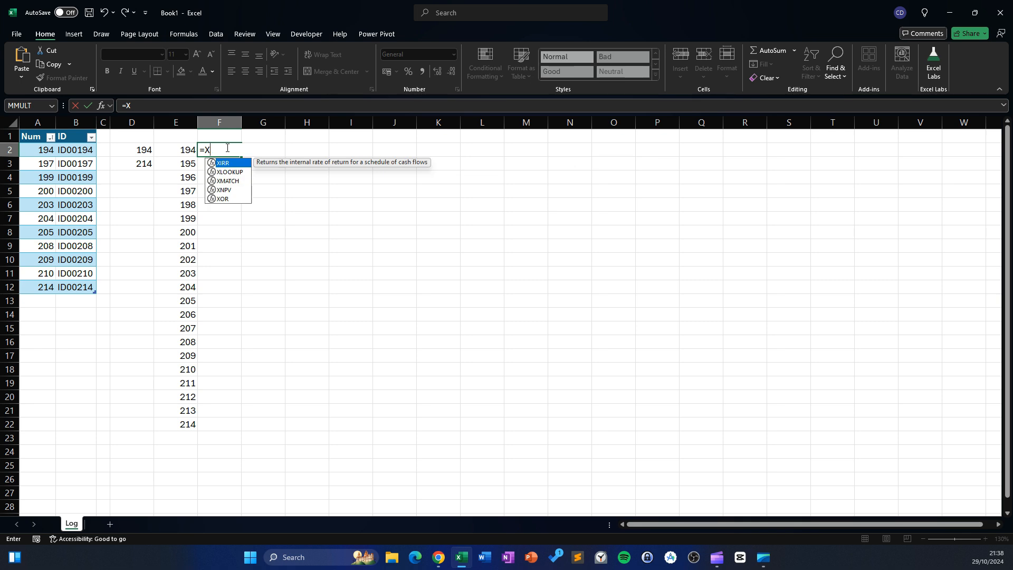
{"action": "type", "text": "m"}
{"action": "key", "text": "Tab"}
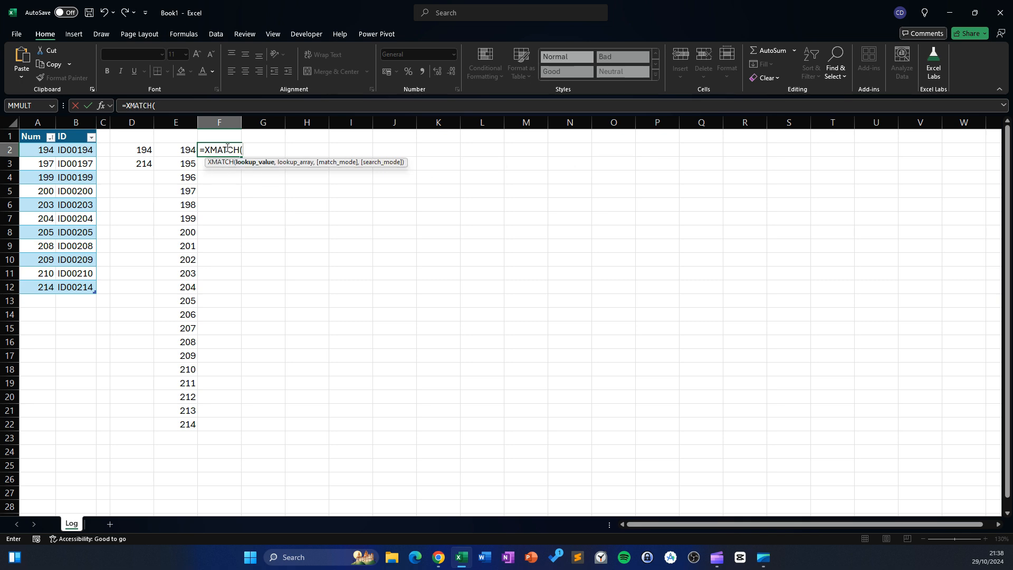
Step: Give the XMATCH formula in F2 cell E2 as lookup value and the log table's Num column as lookup array
{"action": "key", "text": "Left"}
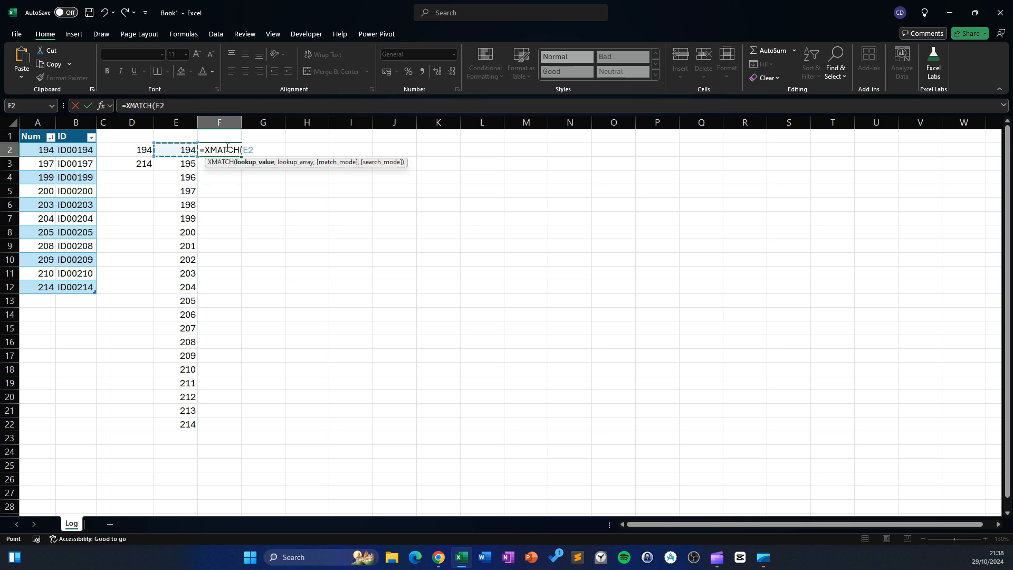
{"action": "type", "text": ","}
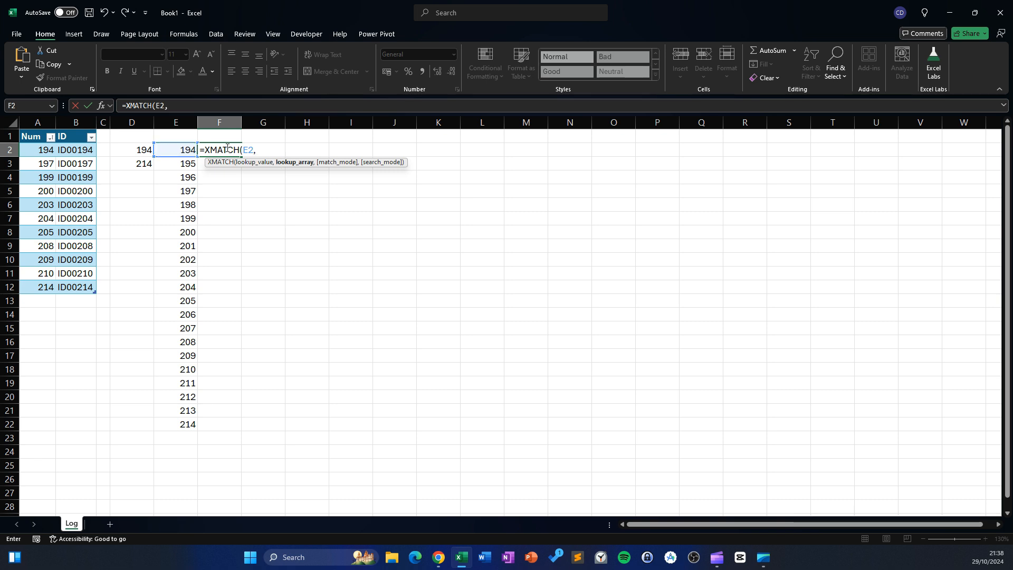
{"action": "key", "text": "Left"}
{"action": "key", "text": "Left"}
{"action": "key", "text": "Left"}
{"action": "key", "text": "Left"}
{"action": "key", "text": "Left"}
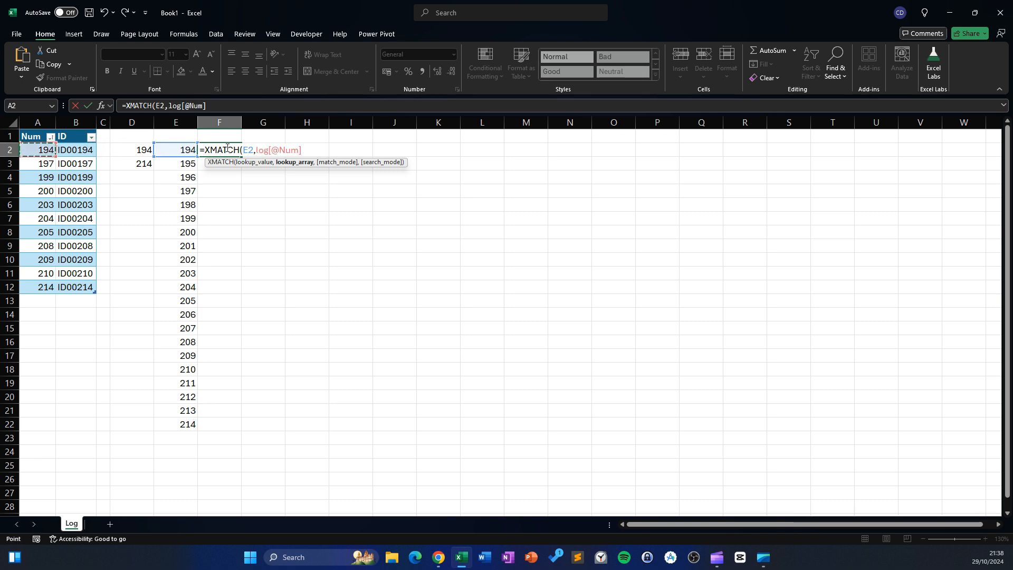
{"action": "key", "text": "ctrl+shift+Down"}
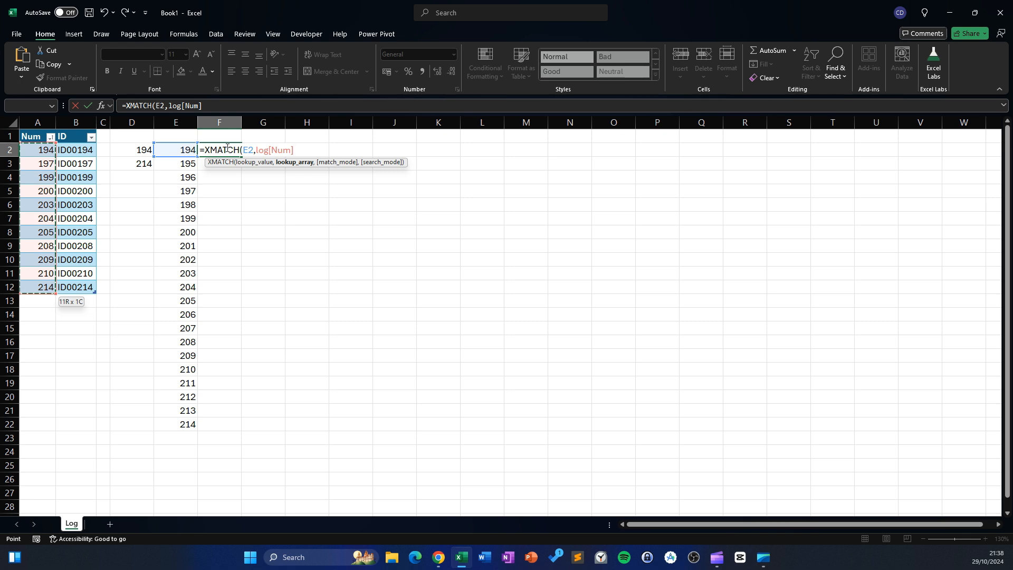
Step: Finish the XMATCH formula with match mode 0 and search mode 1, and fill it down to F22
{"action": "type", "text": ","}
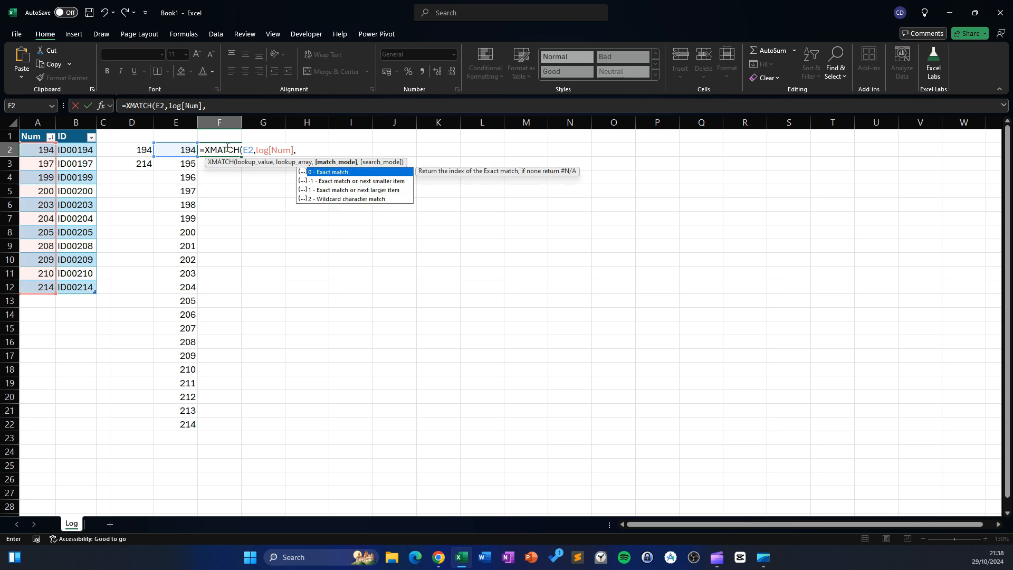
{"action": "type", "text": "0,"}
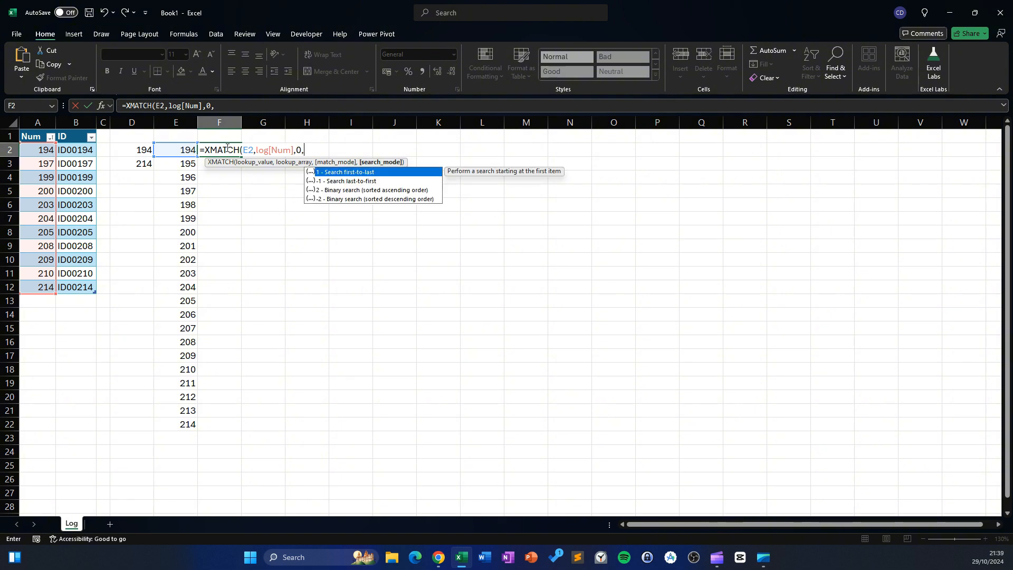
{"action": "type", "text": "1"}
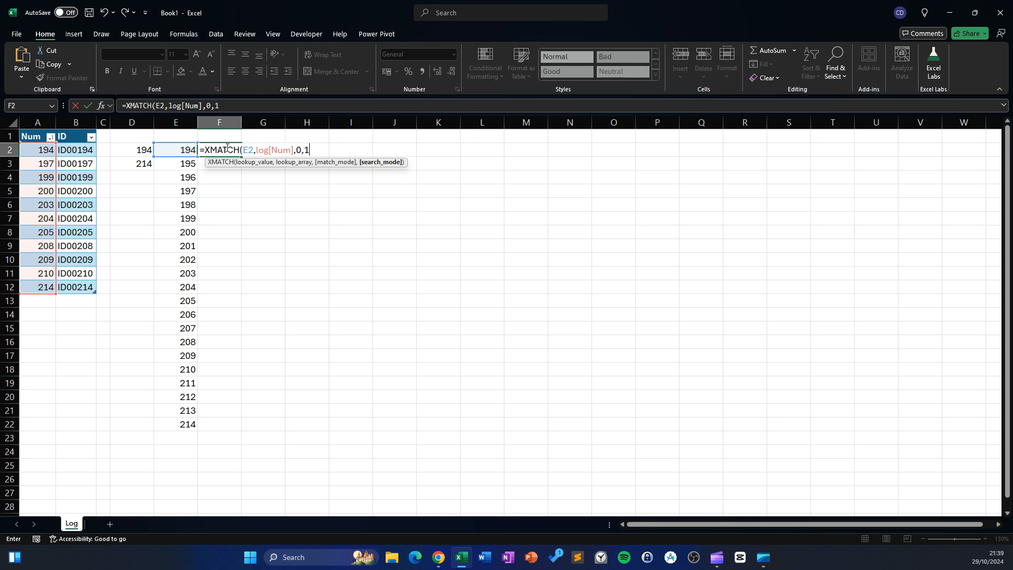
{"action": "key", "text": "Return"}
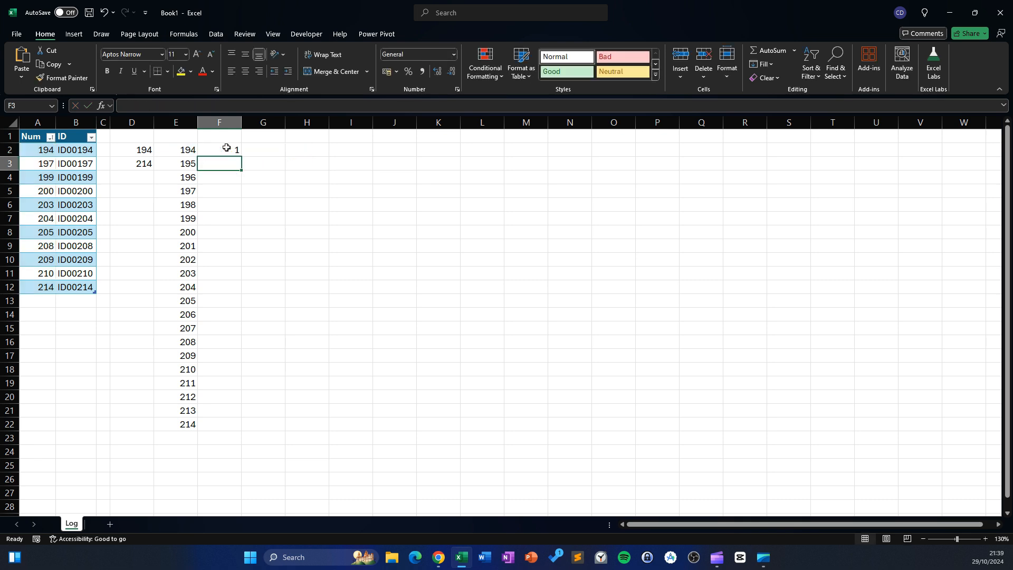
{"action": "left_click", "coordinate": [233, 152]}
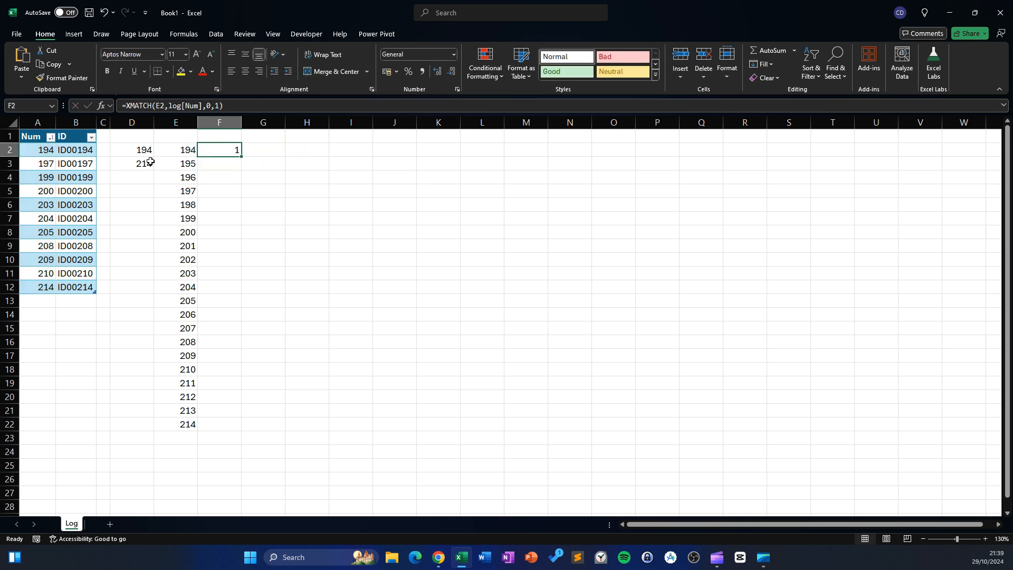
{"action": "double_click", "coordinate": [241, 157]}
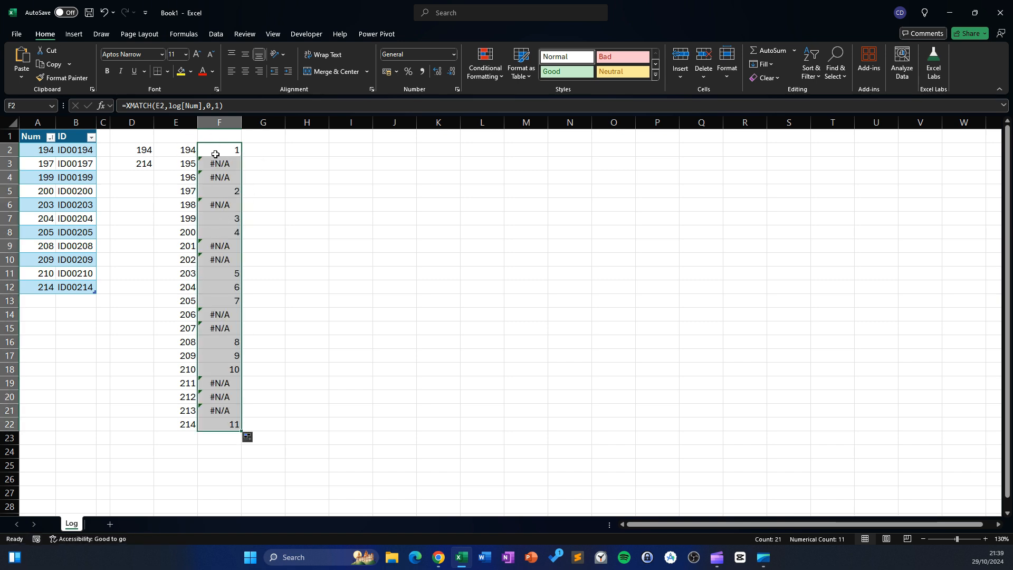
Step: Wrap the XMATCH formula in F2 in an IFERROR function
{"action": "left_click", "coordinate": [125, 106]}
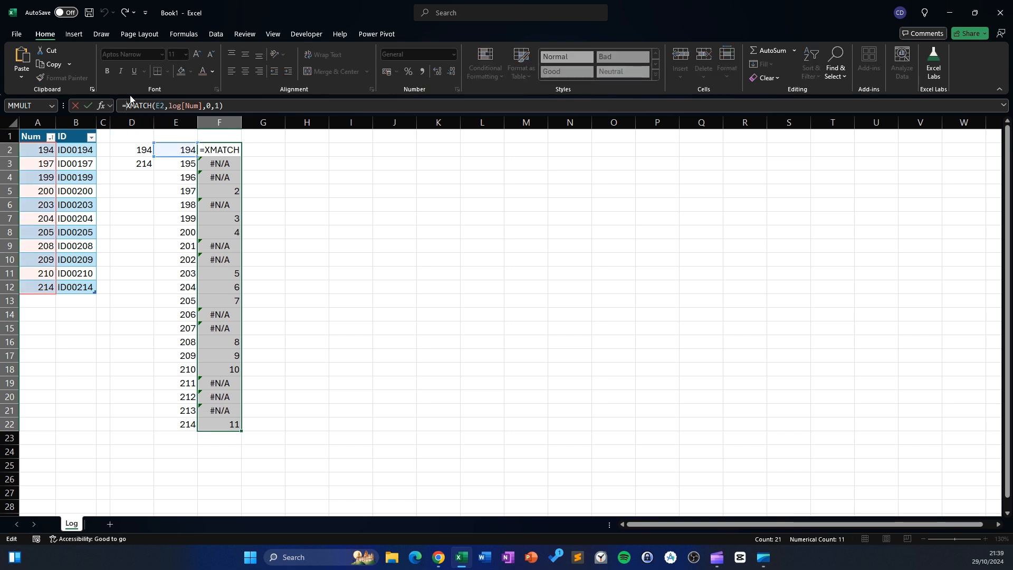
{"action": "type", "text": "i"}
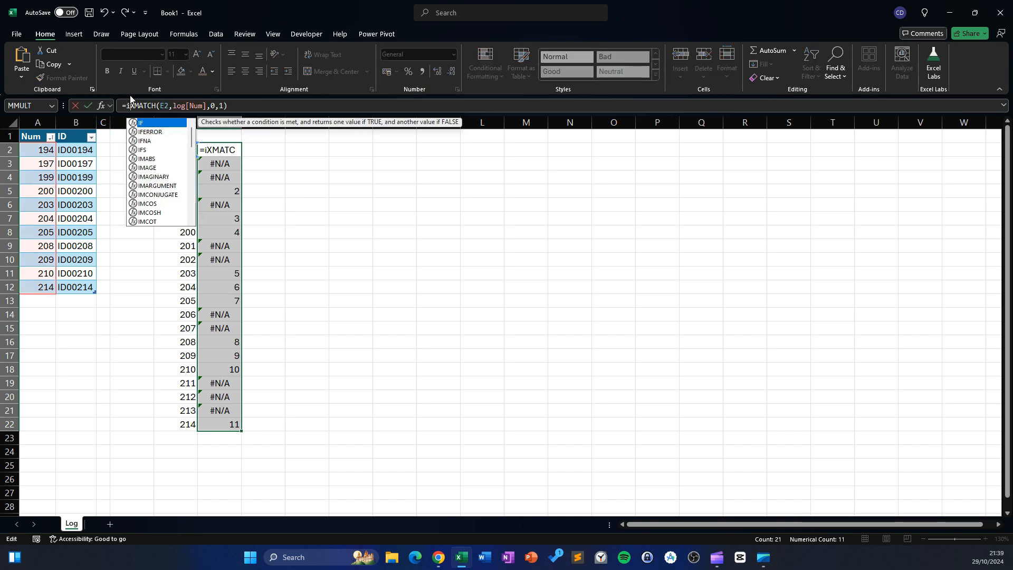
{"action": "key", "text": "Down"}
{"action": "key", "text": "Tab"}
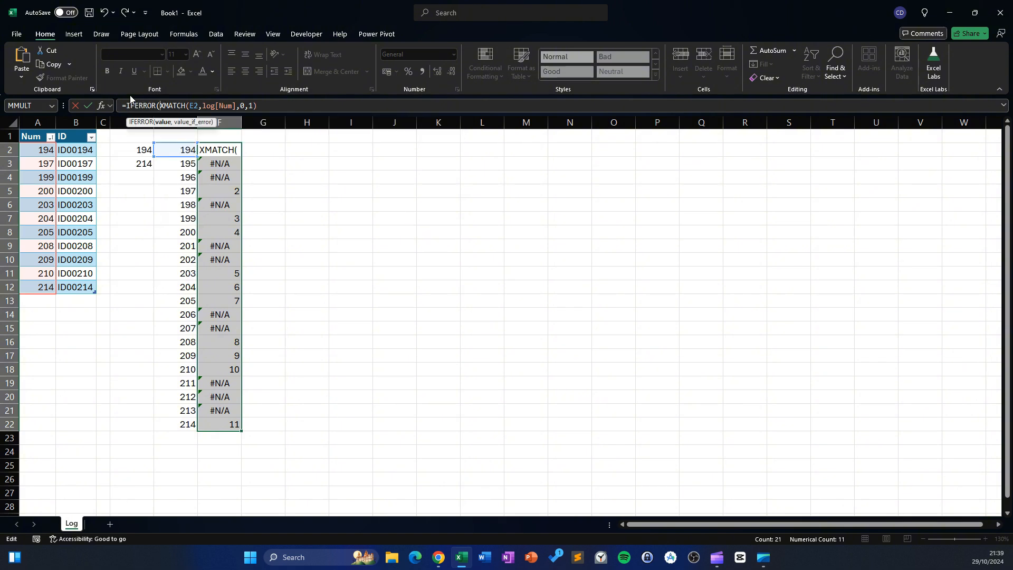
Step: Change the function wrapped around XMATCH in F2 from IFERROR to ISERROR
{"action": "left_click", "coordinate": [282, 105]}
{"action": "left_click", "coordinate": [135, 105]}
{"action": "key", "text": "BackSpace"}
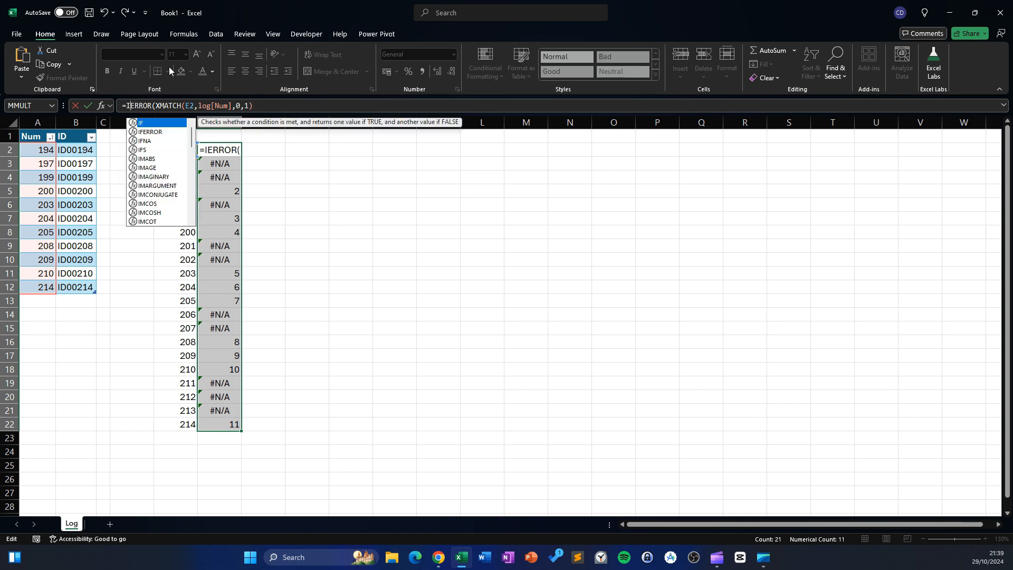
{"action": "type", "text": "s"}
{"action": "key", "text": "Tab"}
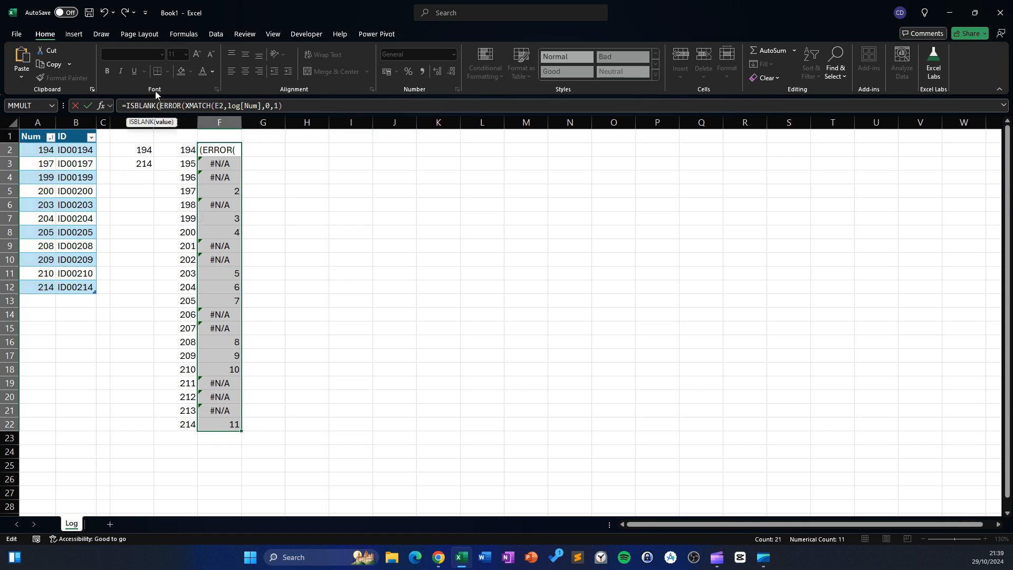
{"action": "left_click_drag", "start_coordinate": [134, 105], "coordinate": [161, 106]}
{"action": "key", "text": "BackSpace"}
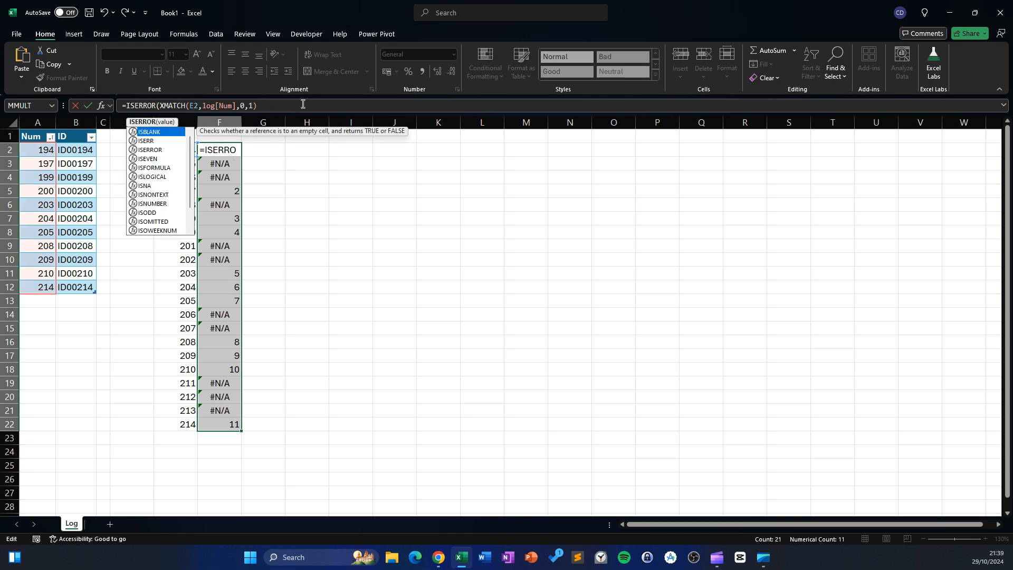
Step: Commit the ISERROR formula in F2 with its closing parenthesis and fill it down to F22
{"action": "left_click", "coordinate": [292, 107]}
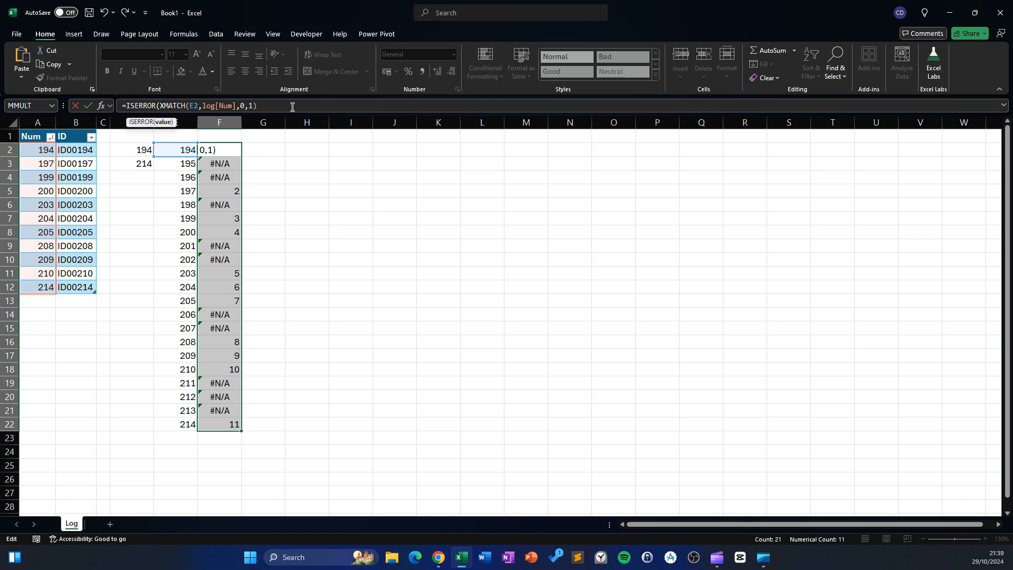
{"action": "key", "text": "alt"}
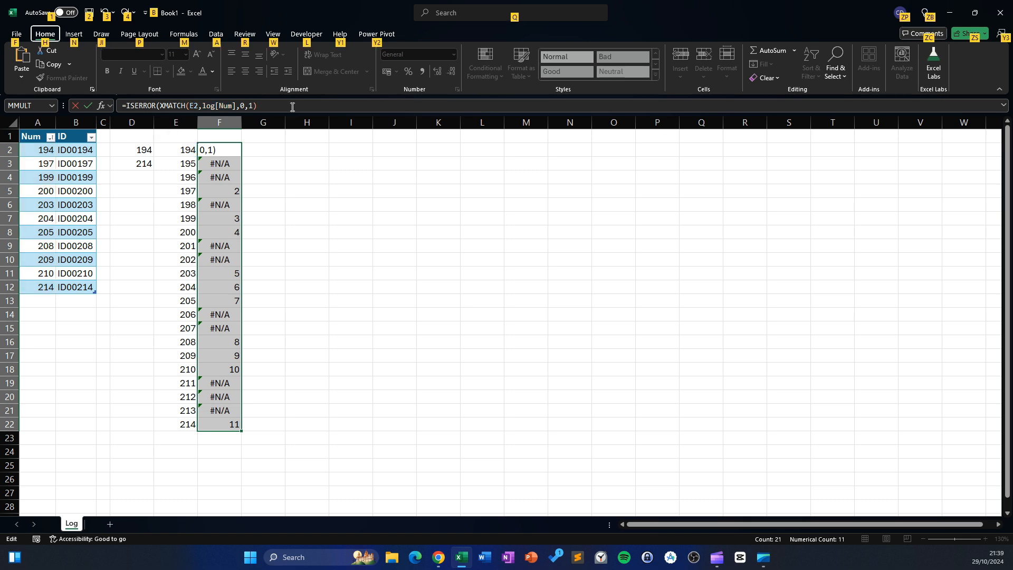
{"action": "key", "text": "alt"}
{"action": "key", "text": "Return"}
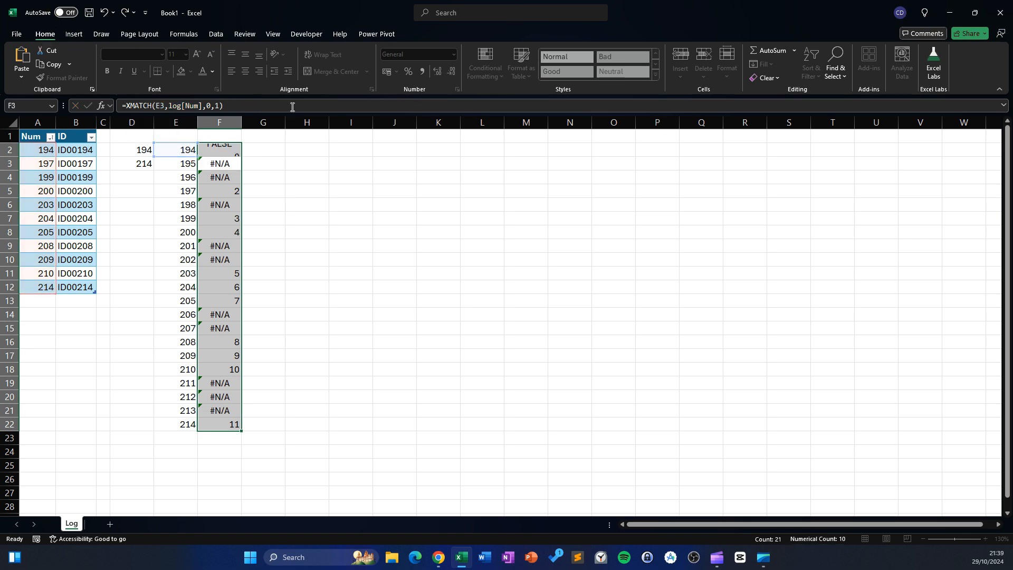
{"action": "left_click", "coordinate": [217, 152]}
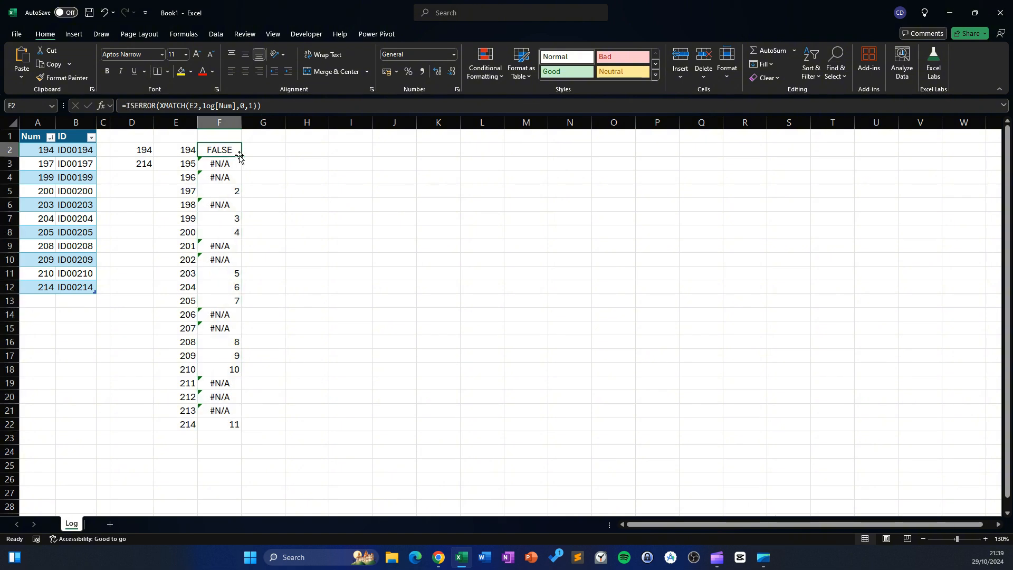
{"action": "double_click", "coordinate": [242, 157]}
{"action": "left_click", "coordinate": [303, 176]}
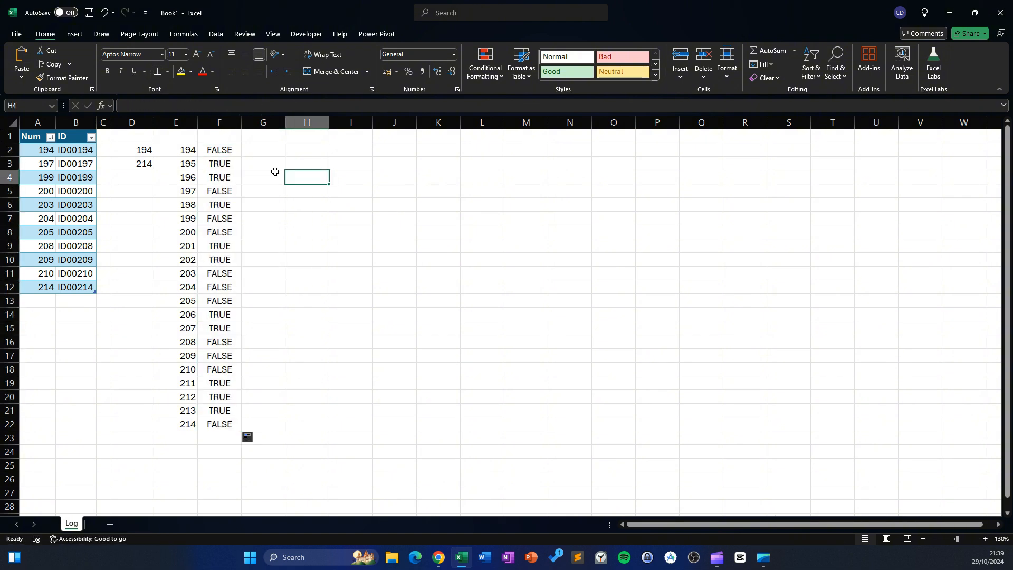
Step: Enter a FILTER formula in G2 with the sequence E2# as array and F2:F22 as the include condition
{"action": "left_click", "coordinate": [263, 149]}
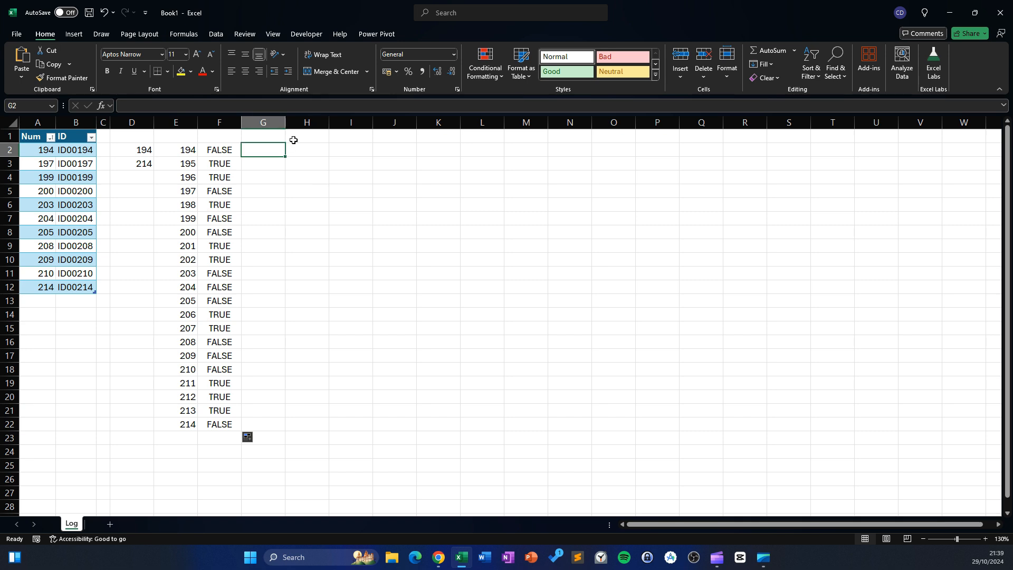
{"action": "type", "text": "=fil"}
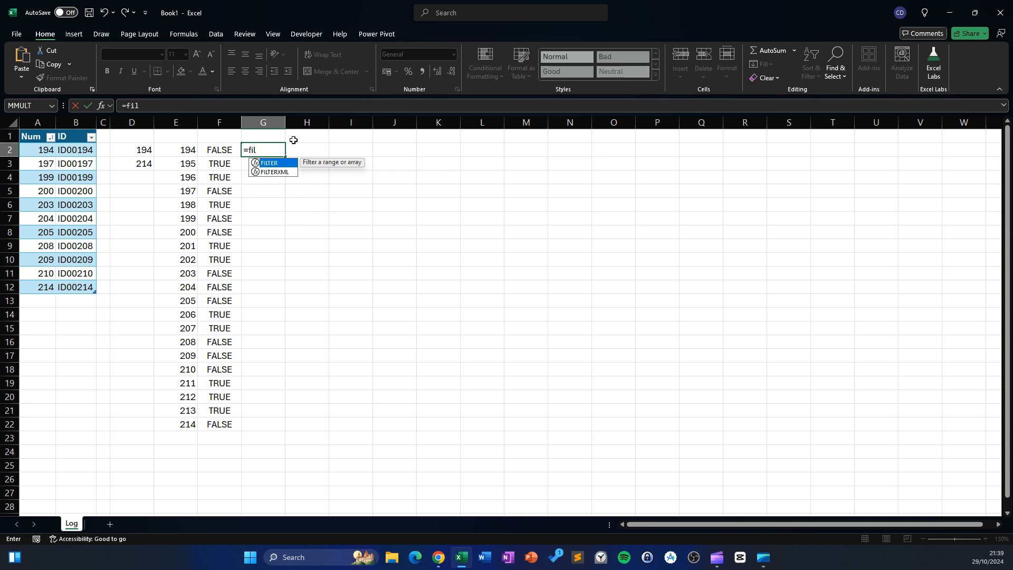
{"action": "key", "text": "Tab"}
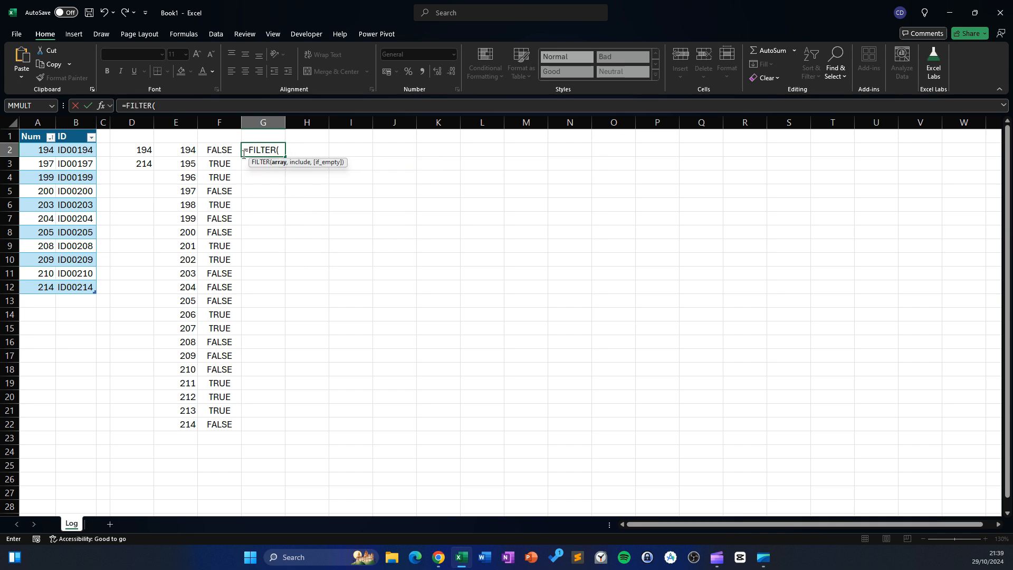
{"action": "left_click_drag", "start_coordinate": [187, 153], "coordinate": [195, 421]}
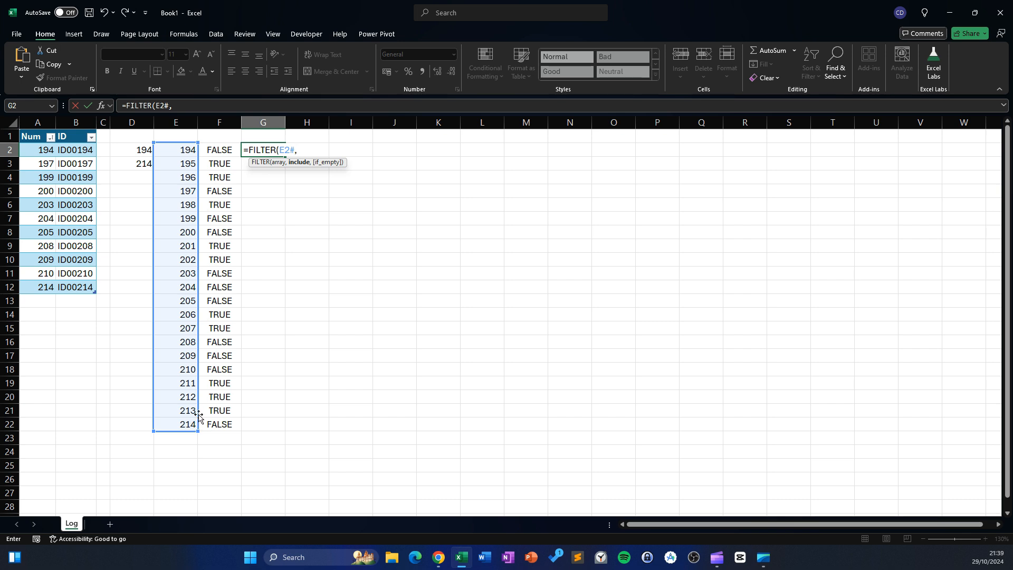
{"action": "left_click_drag", "start_coordinate": [214, 150], "coordinate": [233, 424]}
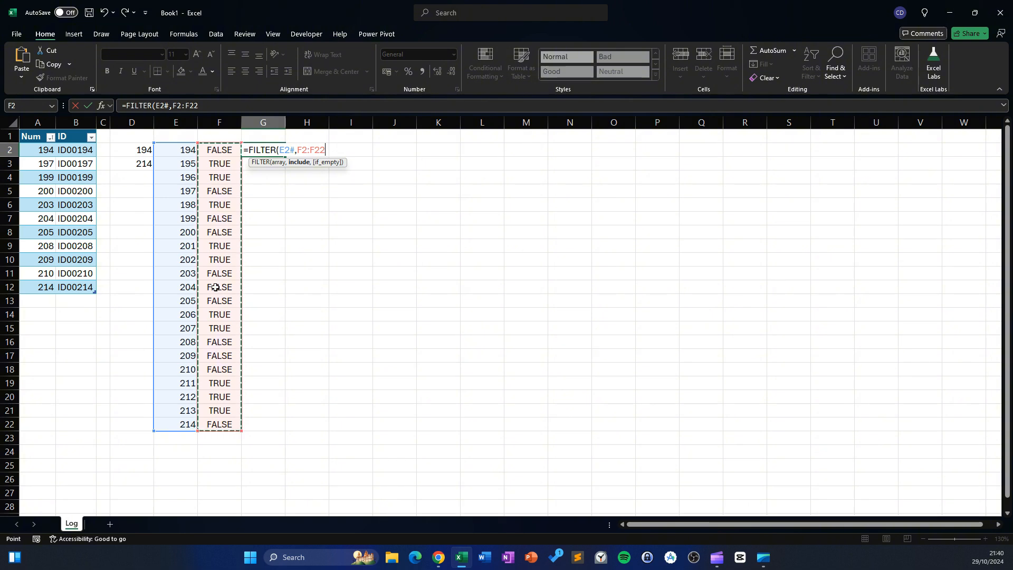
{"action": "type", "text": ")"}
{"action": "key", "text": "Return"}
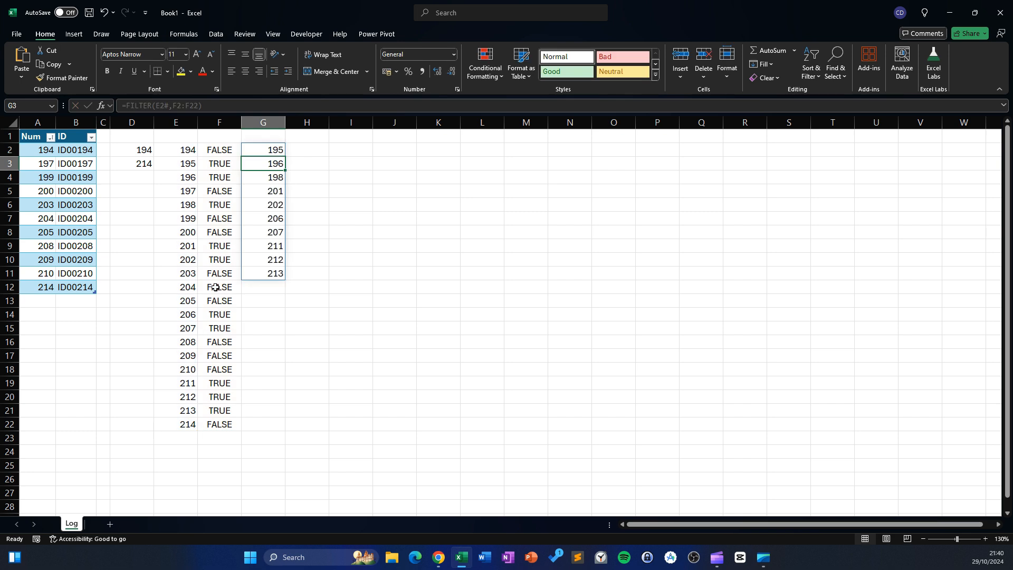
{"action": "left_click", "coordinate": [269, 135]}
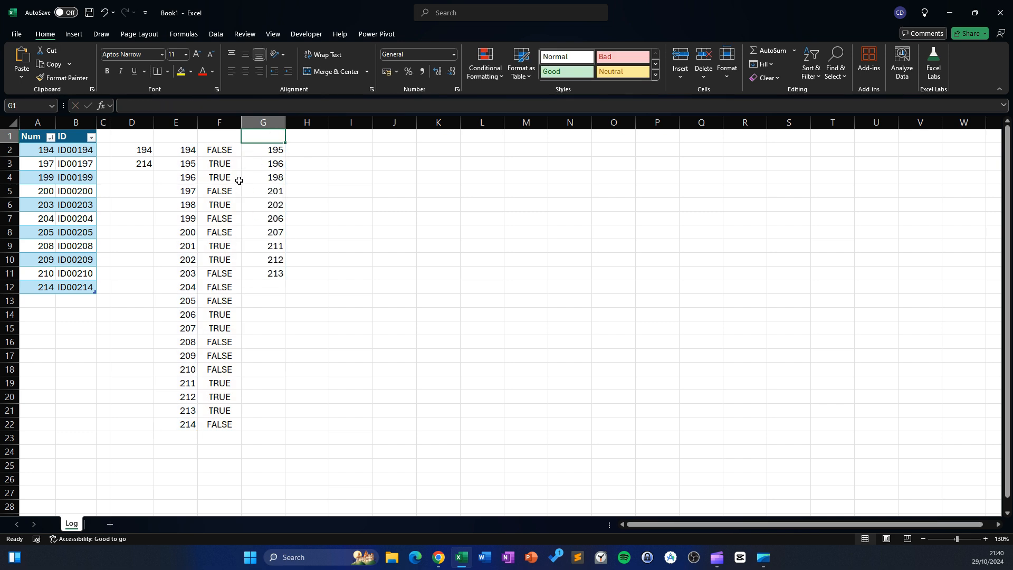
{"action": "left_click_drag", "start_coordinate": [284, 152], "coordinate": [285, 277]}
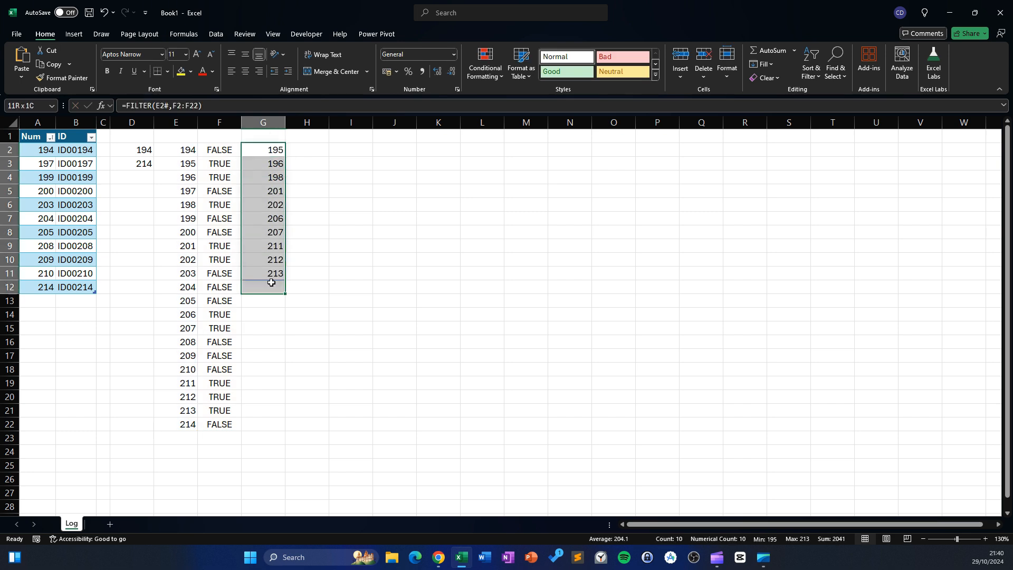
{"action": "left_click", "coordinate": [459, 273]}
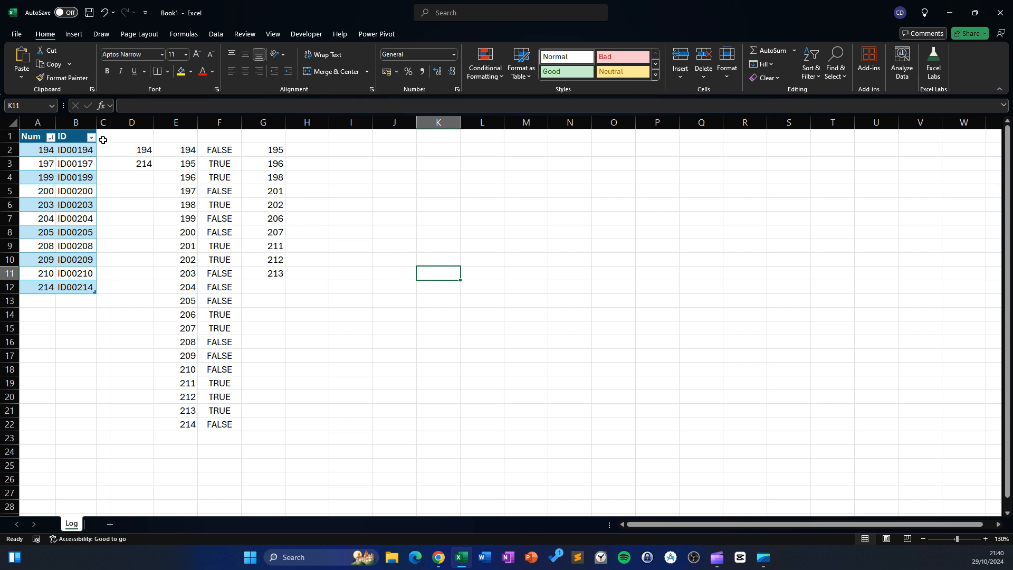
Step: Start a NUMBERVALUE formula in C2 that takes the ID of the same table row as its text
{"action": "left_click", "coordinate": [66, 154]}
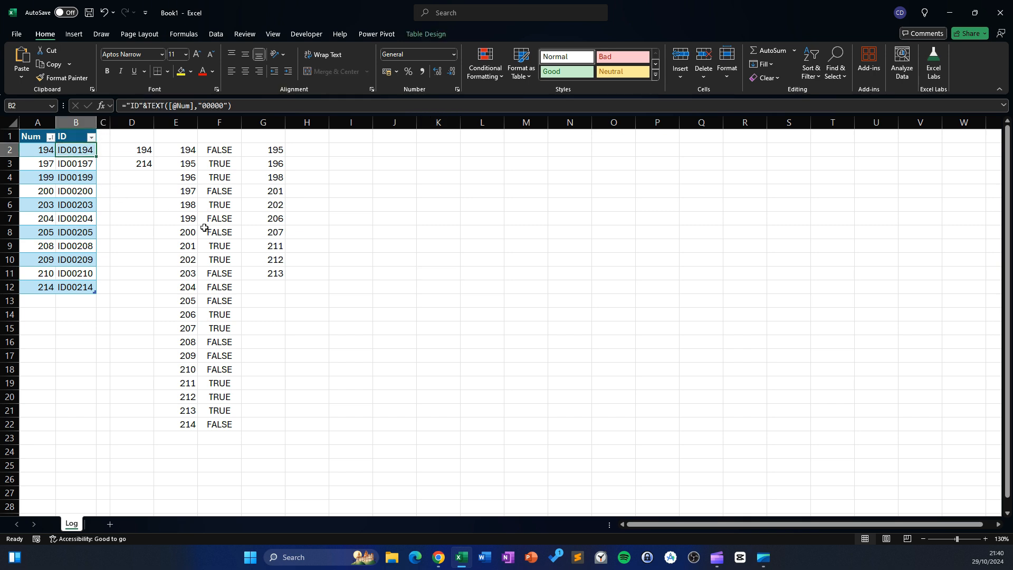
{"action": "left_click", "coordinate": [106, 150]}
{"action": "type", "text": "="}
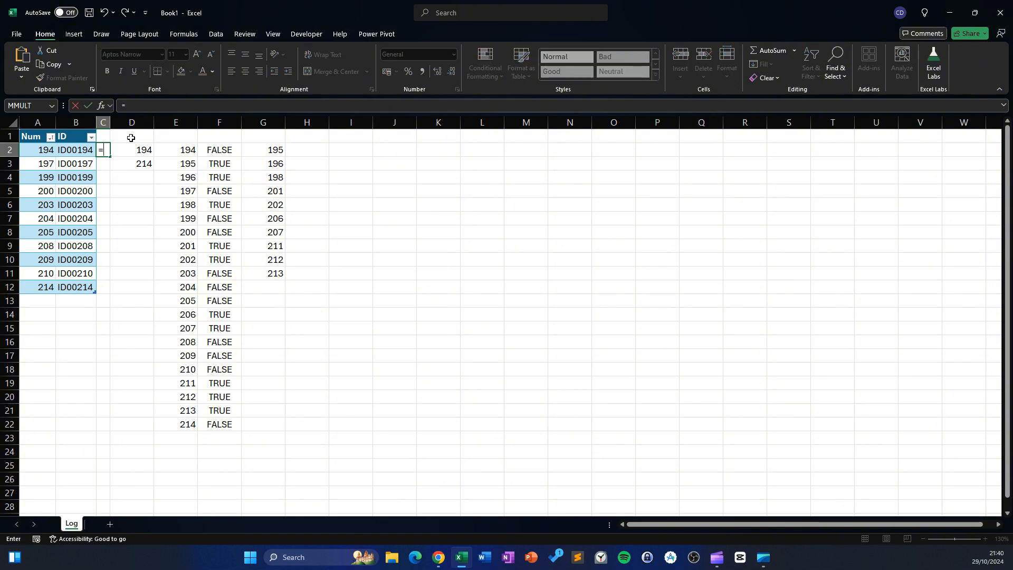
{"action": "type", "text": "NUMBERVALUE("}
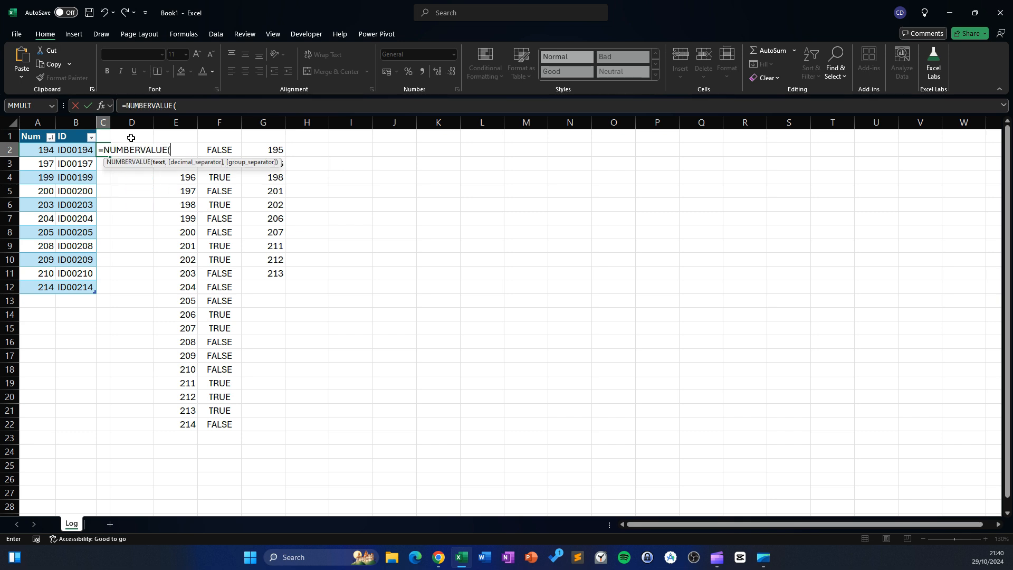
{"action": "key", "text": "Left"}
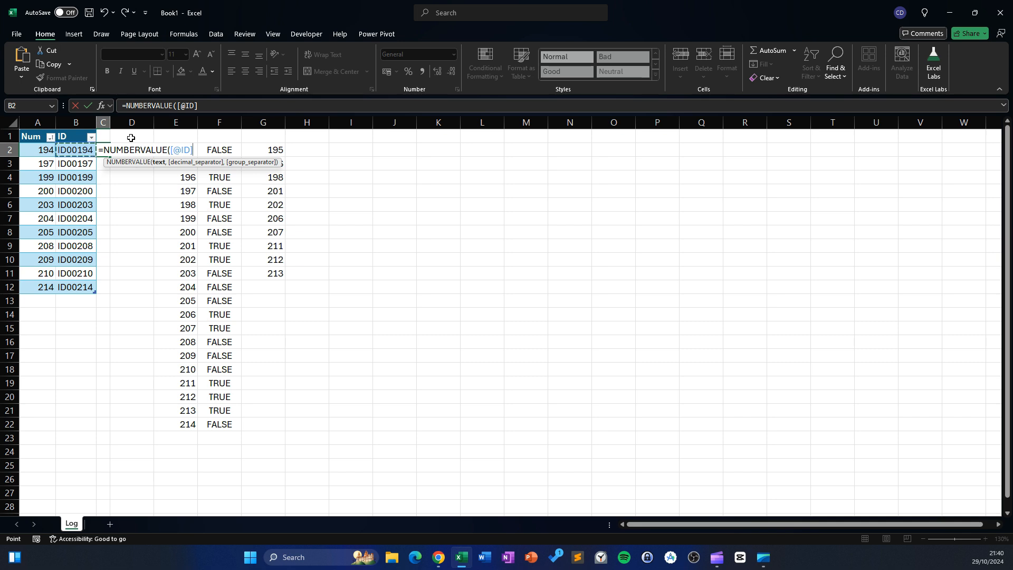
{"action": "type", "text": ")"}
Step: Nest RIGHT inside C2's NUMBERVALUE formula to extract the last 4 characters of the ID, commit it, and fit column C's width to its contents
{"action": "key", "text": "F2"}
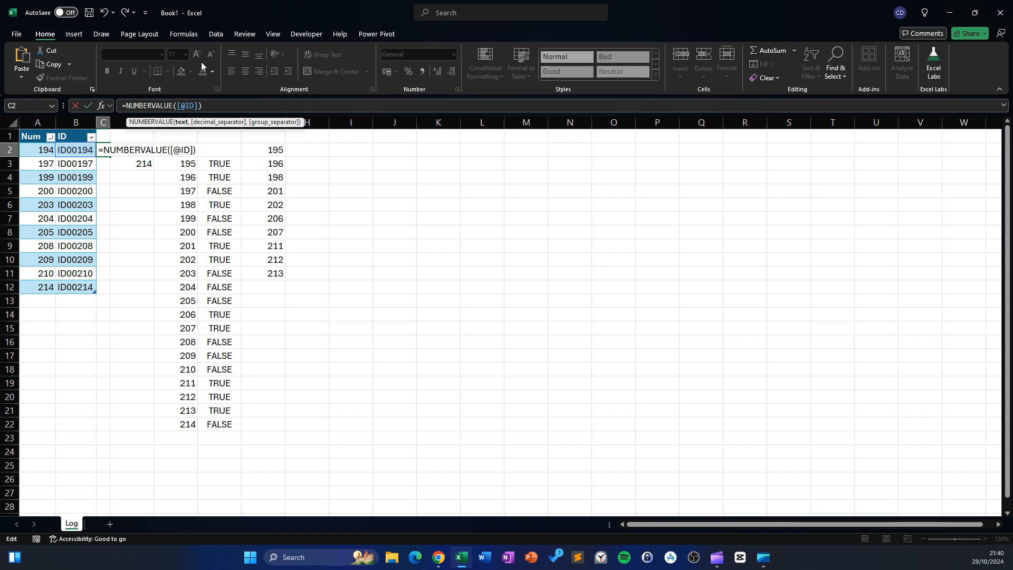
{"action": "type", "text": "rig"}
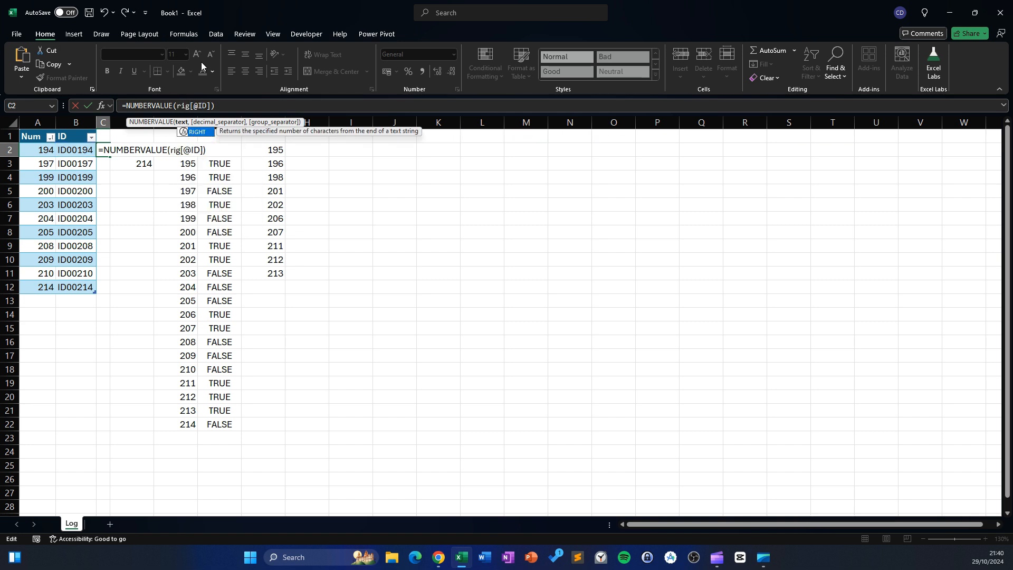
{"action": "key", "text": "Tab"}
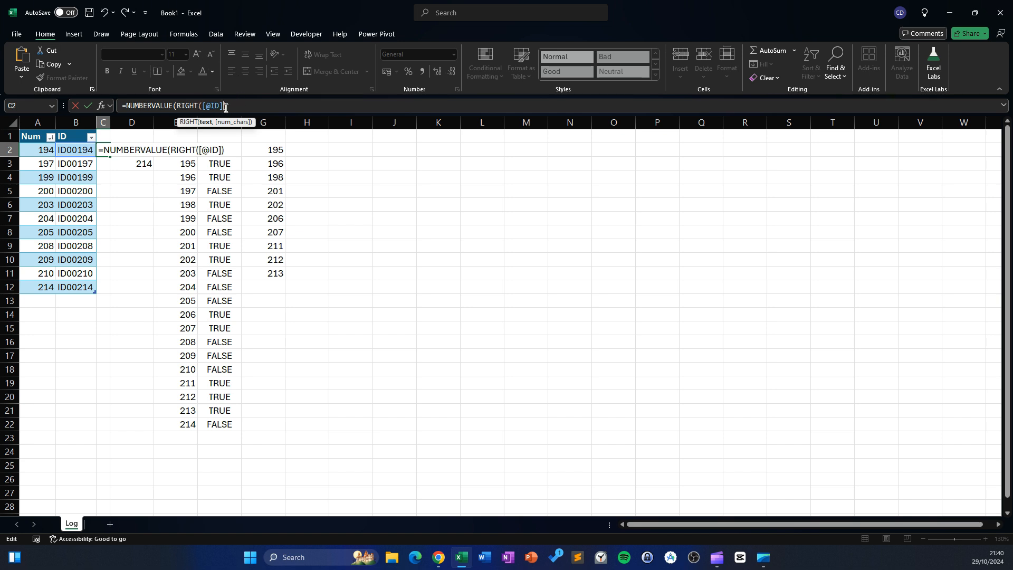
{"action": "type", "text": ",4"}
{"action": "key", "text": "Right"}
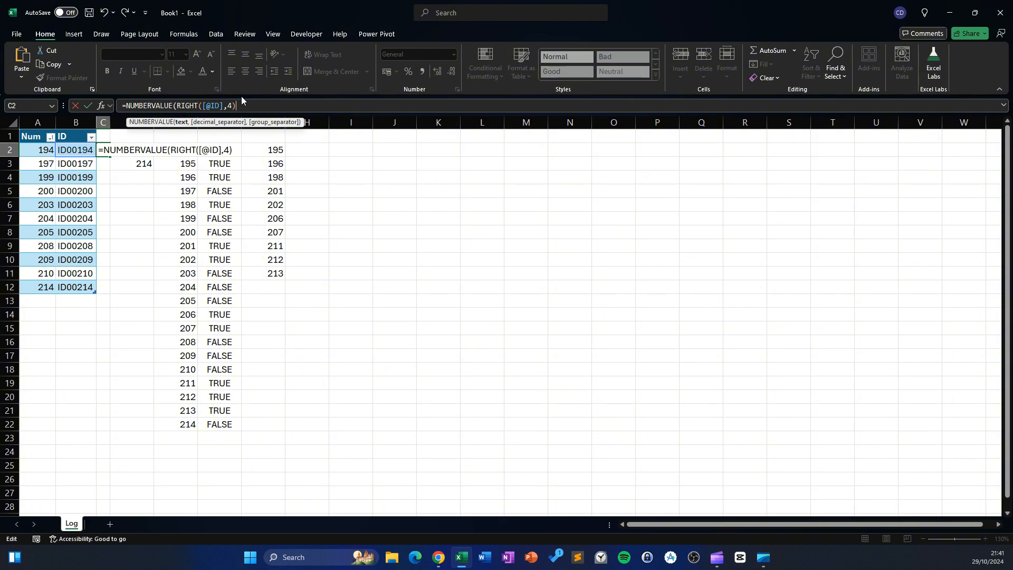
{"action": "type", "text": ")"}
{"action": "key", "text": "Return"}
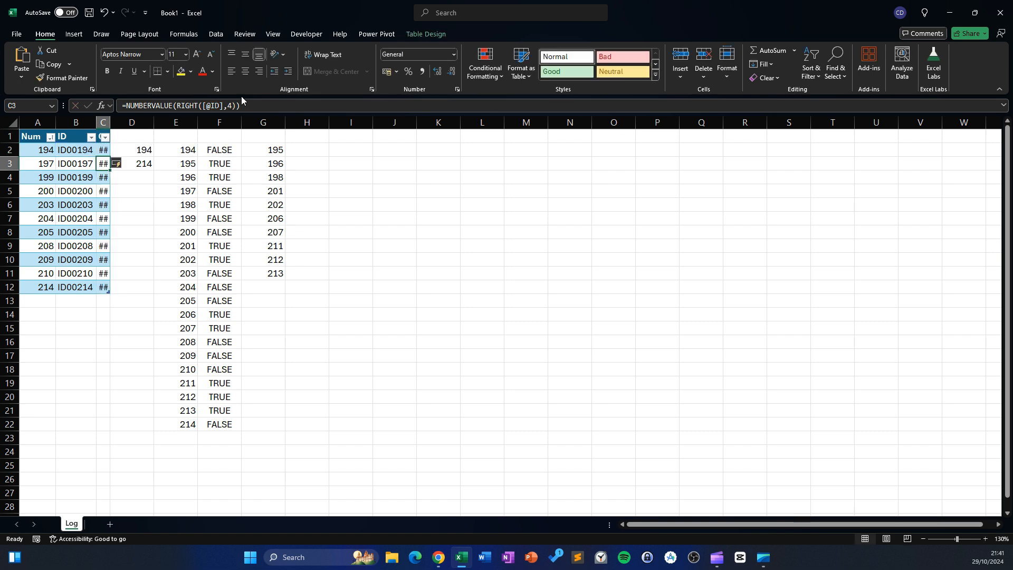
{"action": "double_click", "coordinate": [111, 122]}
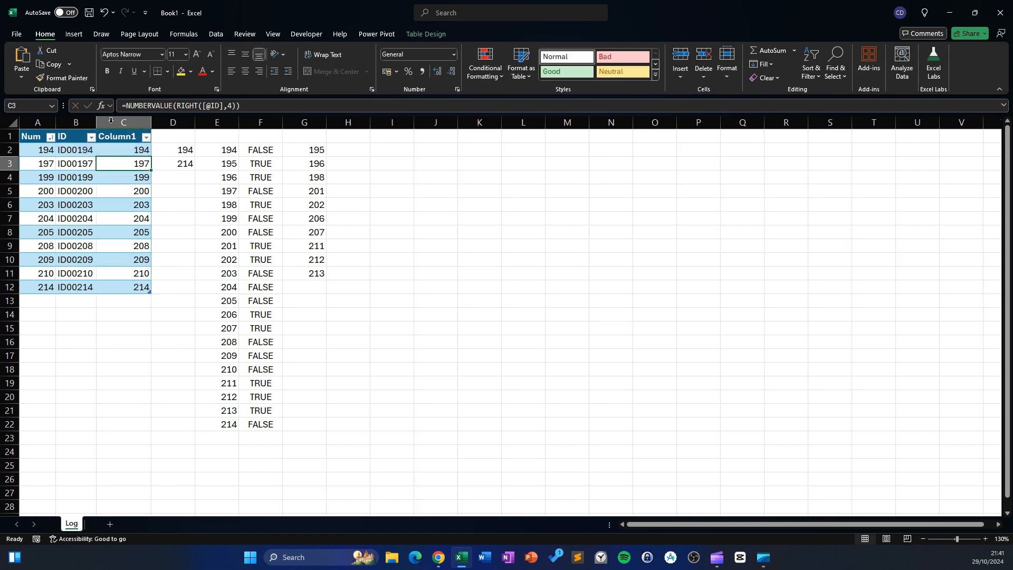
Step: Examine the converted ID values in column C and review the formulas in D2, E2, F2 and G2
{"action": "left_click", "coordinate": [124, 148]}
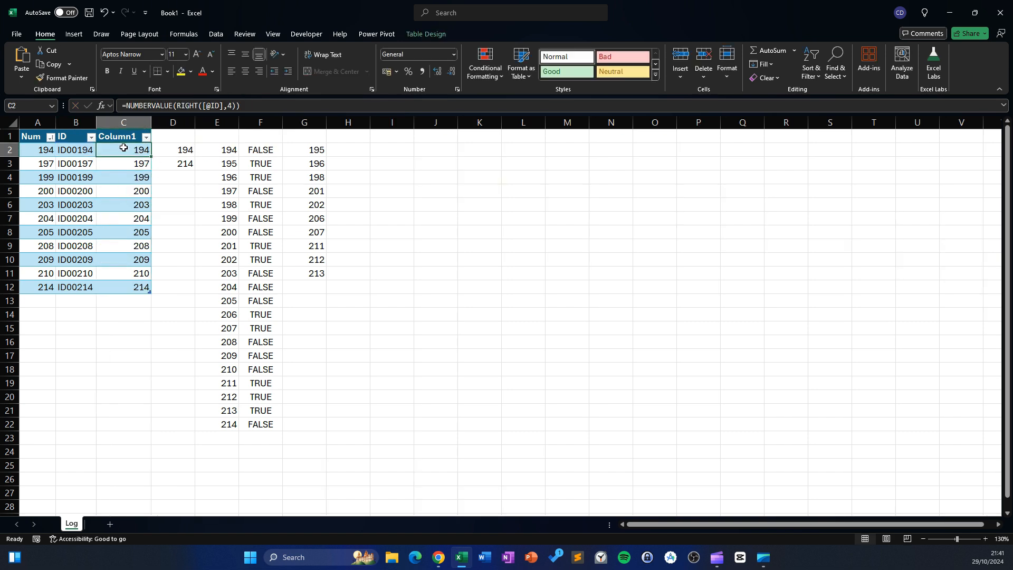
{"action": "left_click", "coordinate": [82, 153]}
{"action": "left_click_drag", "start_coordinate": [139, 153], "coordinate": [138, 274]}
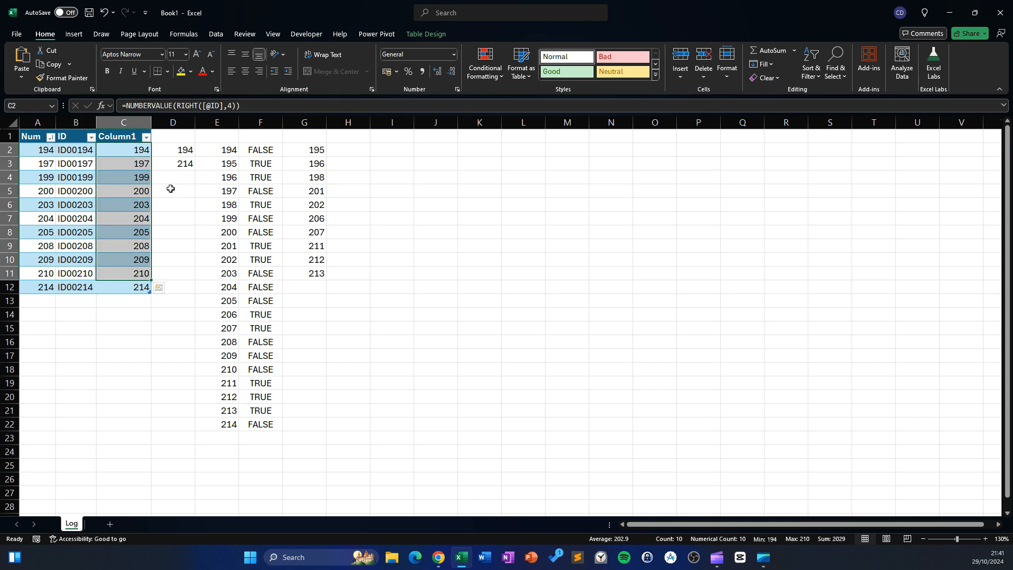
{"action": "left_click", "coordinate": [374, 233]}
{"action": "left_click", "coordinate": [173, 155]}
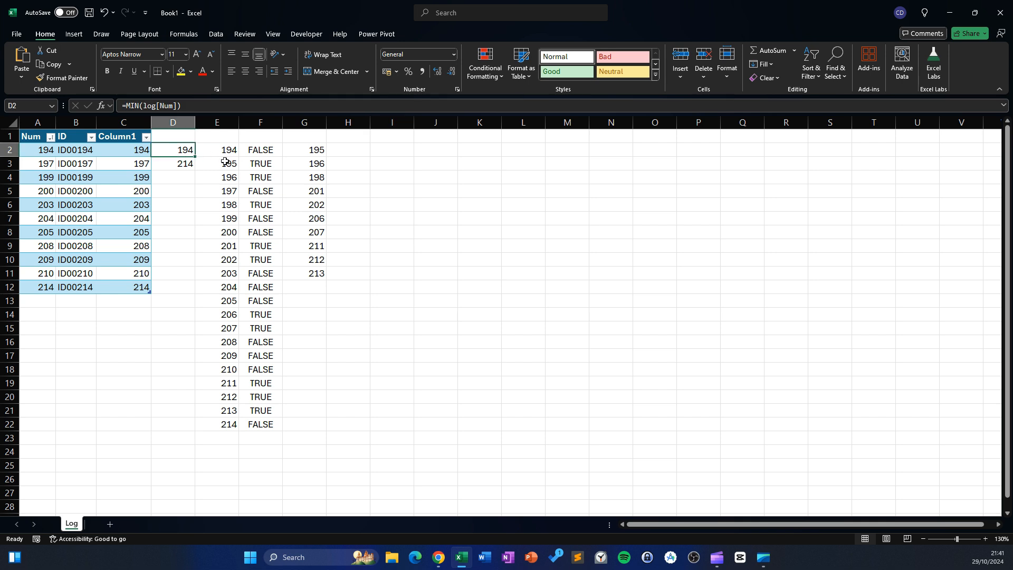
{"action": "left_click", "coordinate": [228, 150]}
{"action": "left_click", "coordinate": [264, 152]}
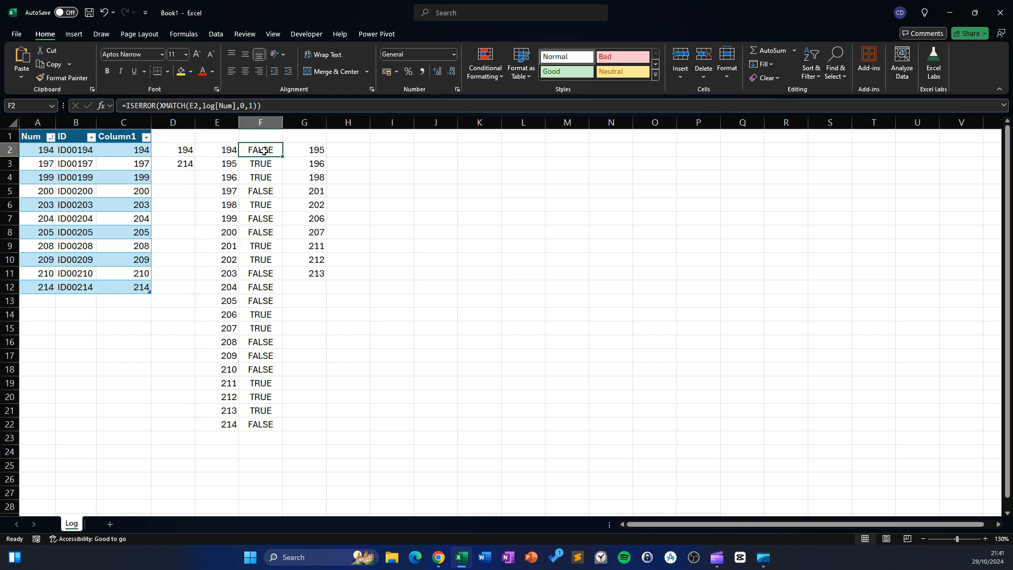
{"action": "left_click", "coordinate": [304, 150]}
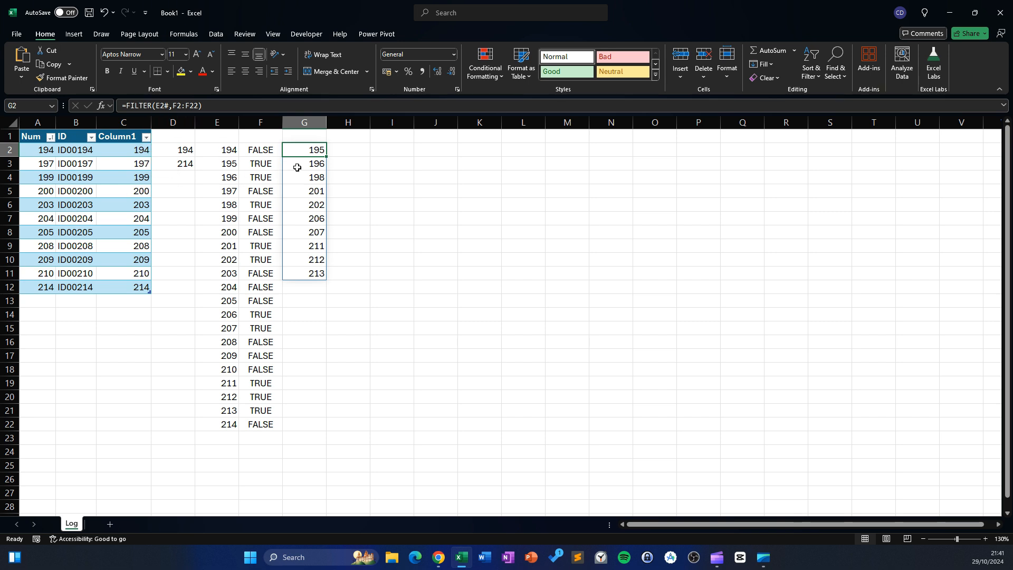
{"action": "left_click", "coordinate": [182, 148]}
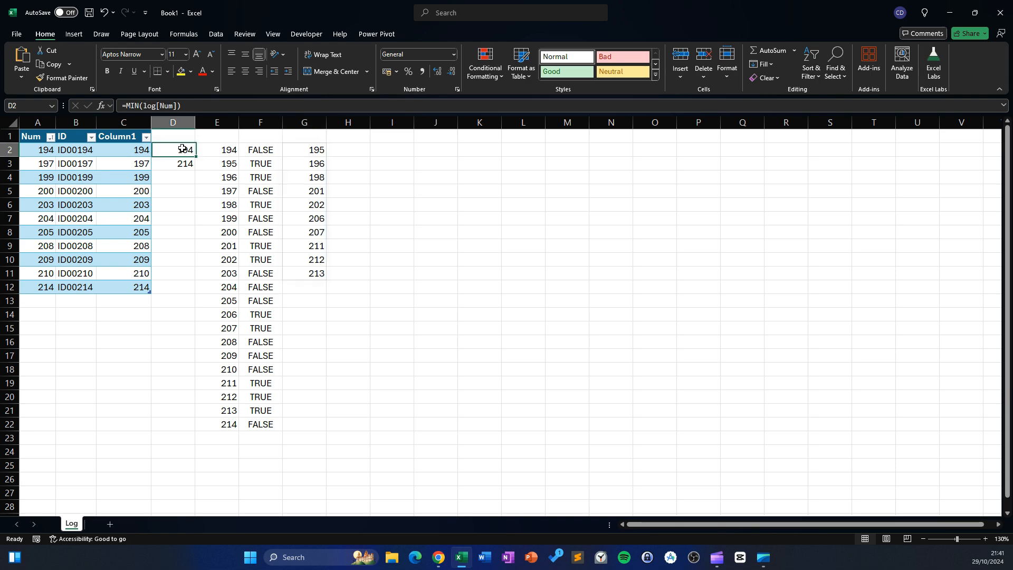